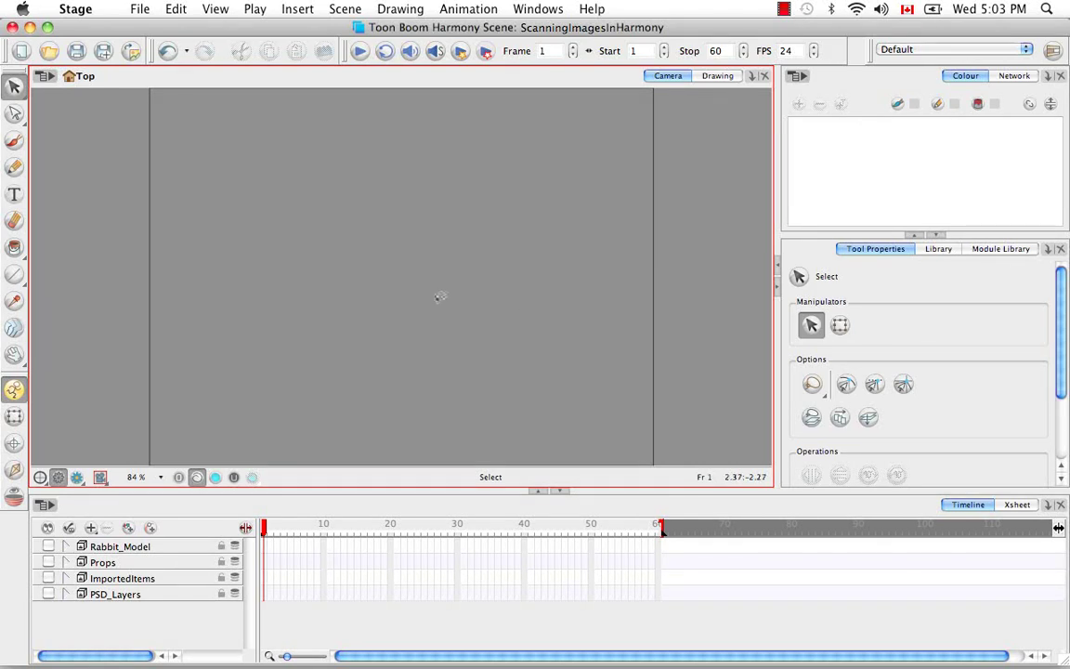
Start an import from scanner and keep HPScan as the scanner.
left_click(139, 10)
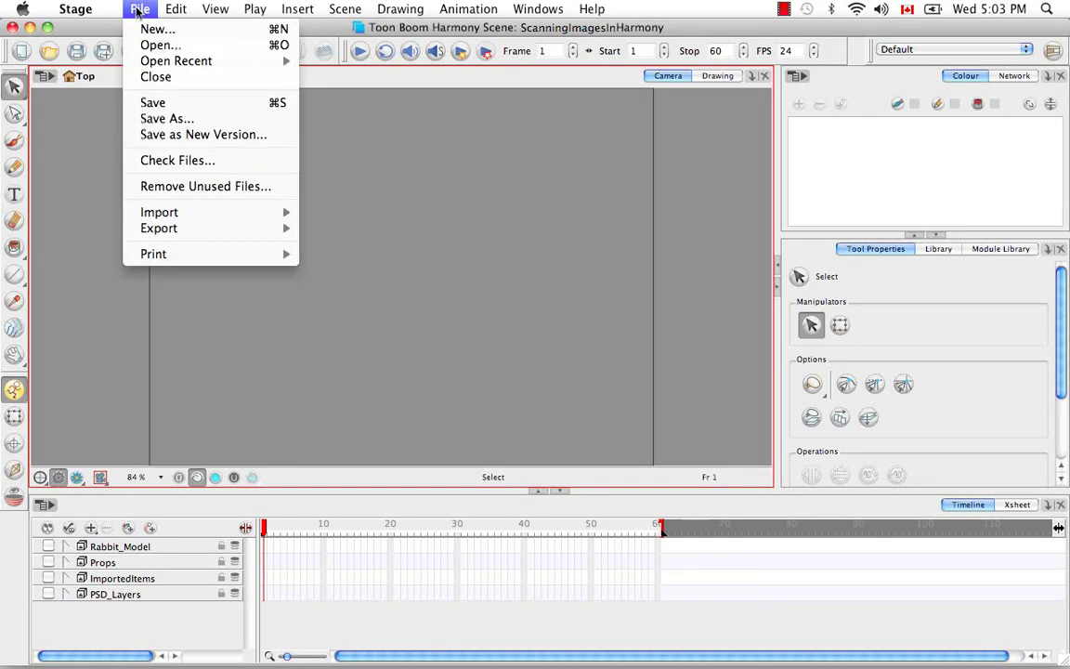
mouse_move(229, 215)
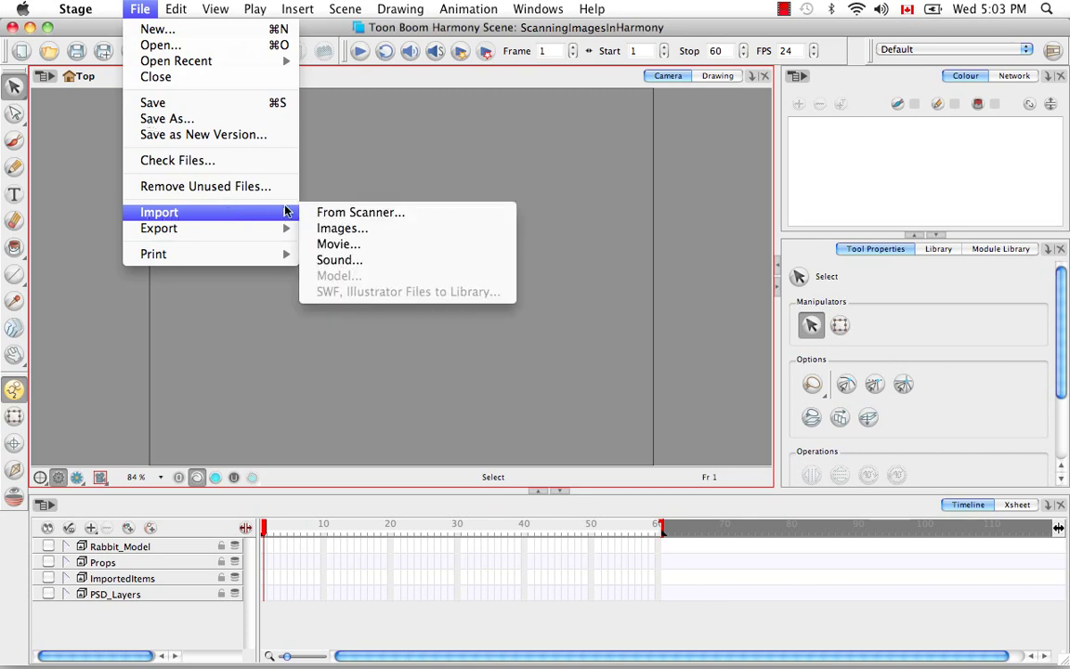
left_click(435, 212)
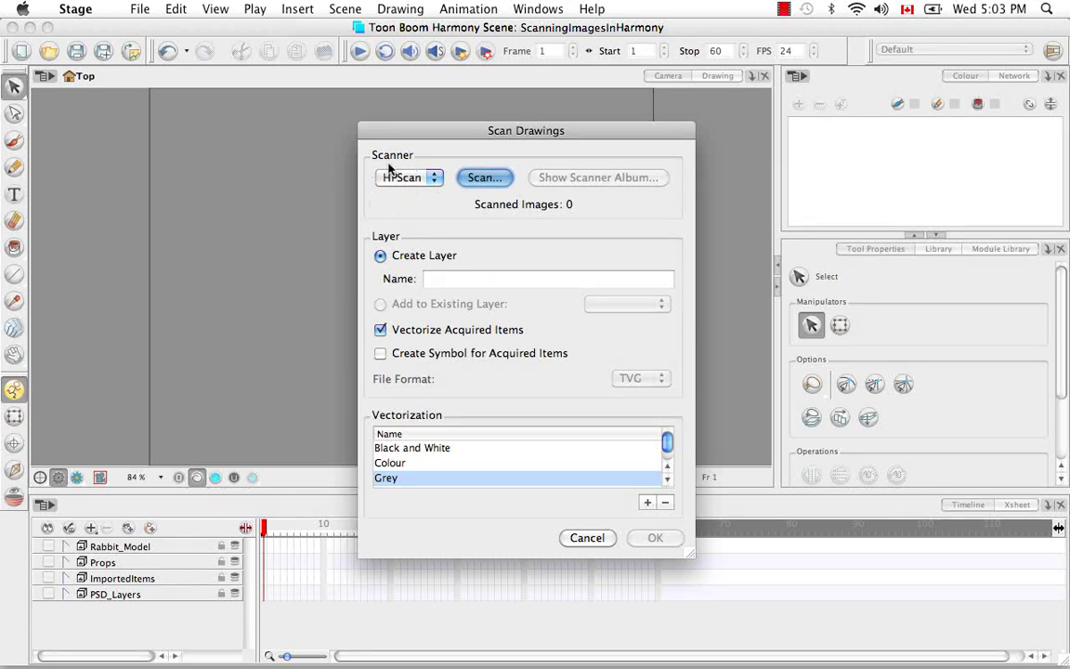
left_click(435, 179)
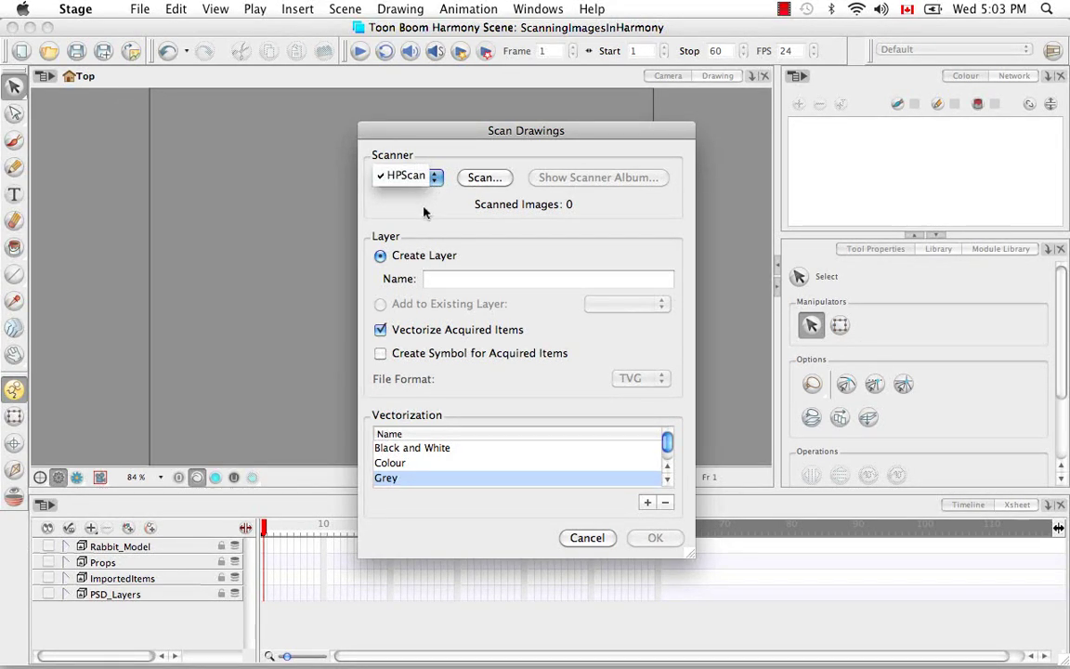
left_click(428, 213)
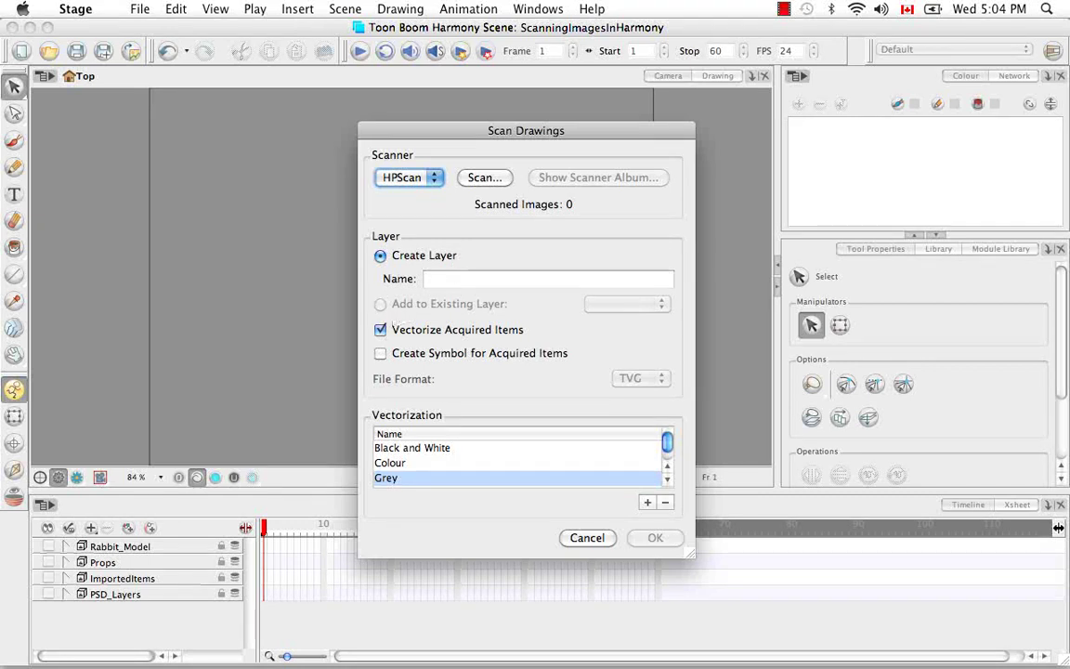
Name the new scan layer VectorizeColour and launch HP Scan.
left_click(464, 279)
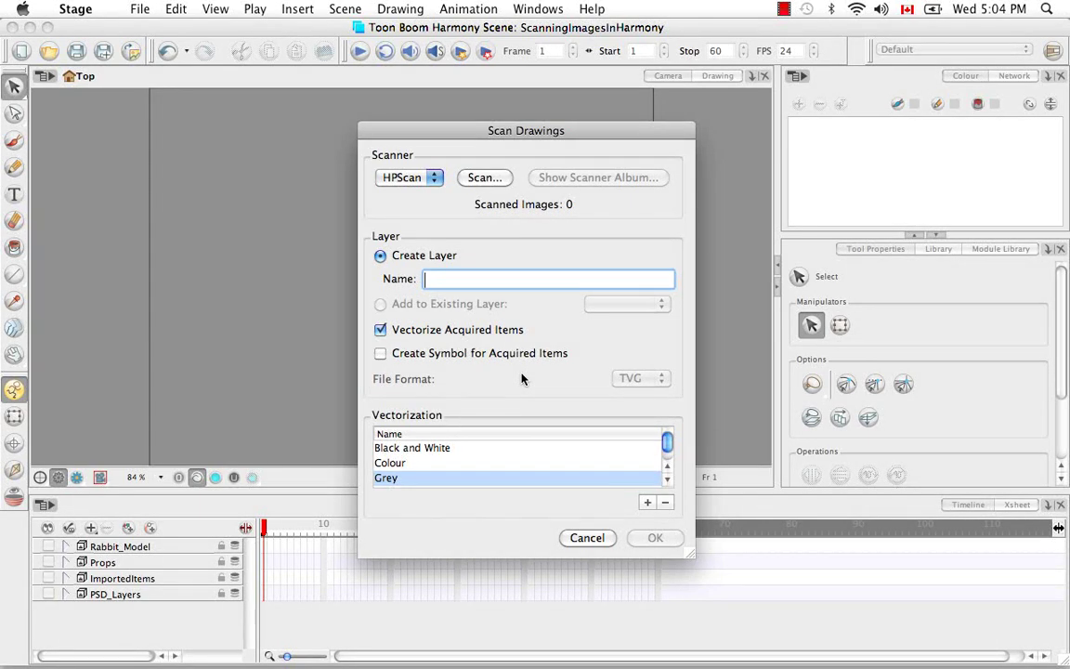
type("VEc")
type("ectori")
type("zeColour")
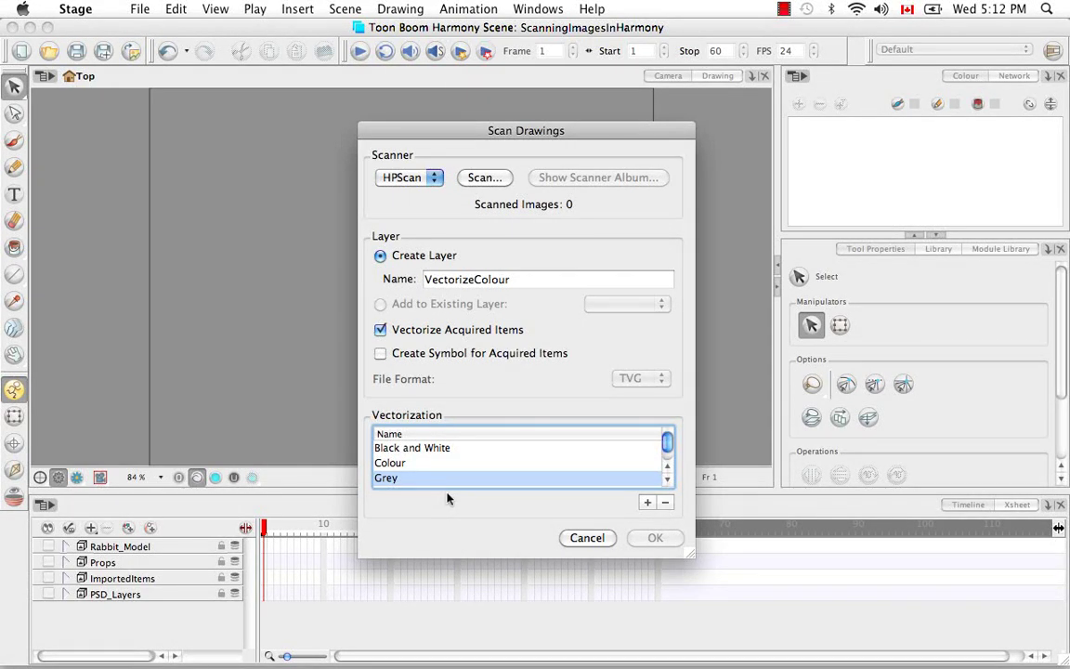
left_click(484, 177)
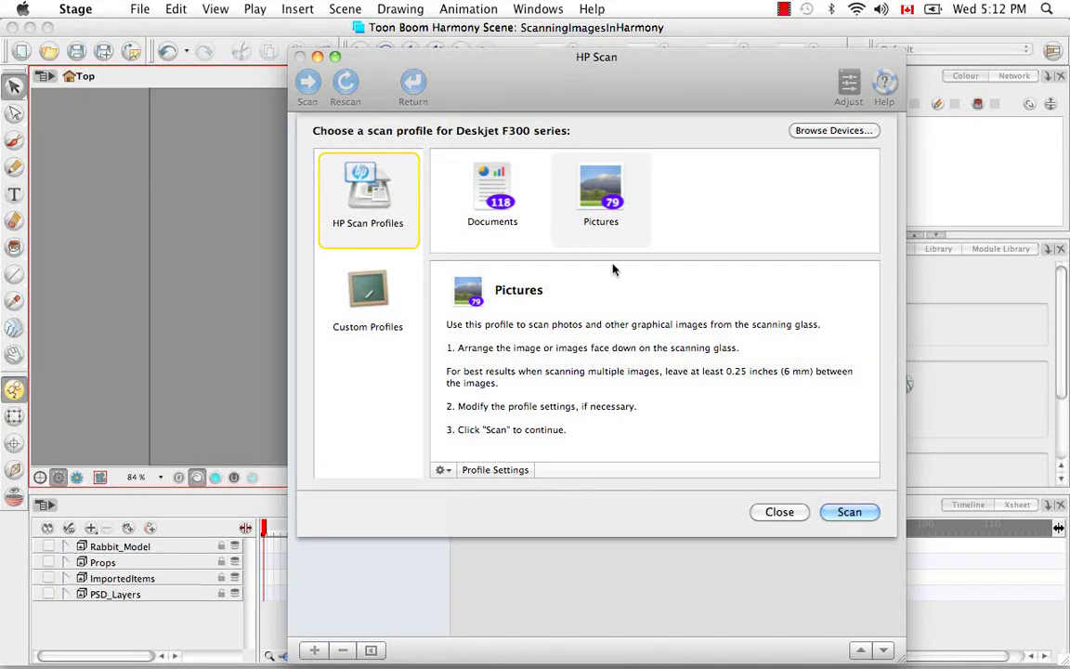
Scan the rice-bowl sketch with the Pictures profile, return it to Harmony, and close HP Scan.
left_click(612, 229)
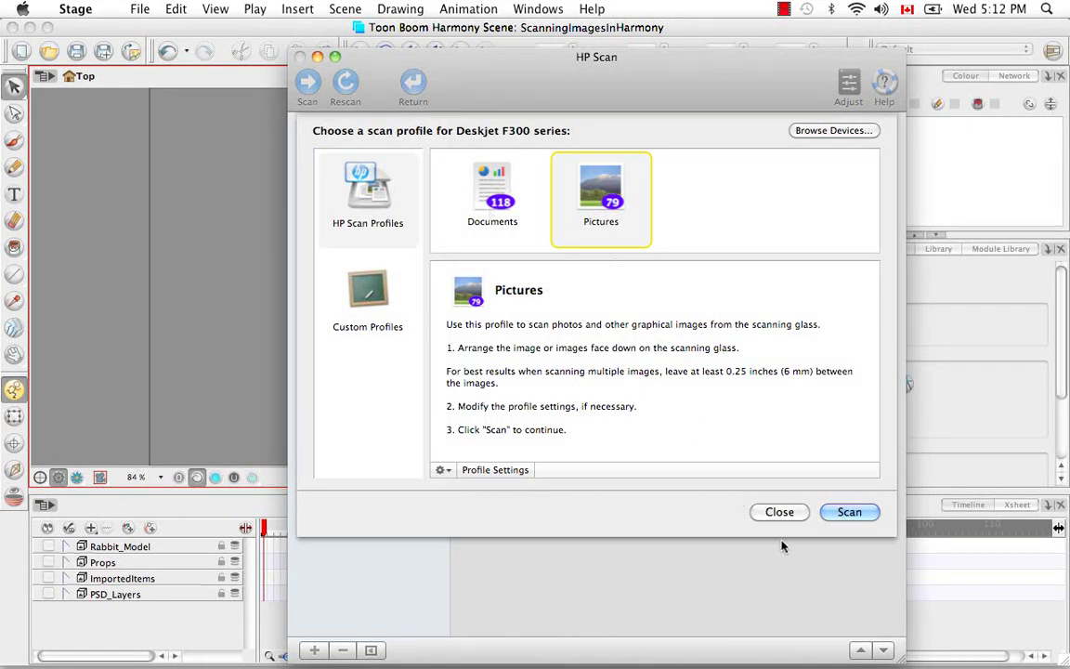
left_click(833, 518)
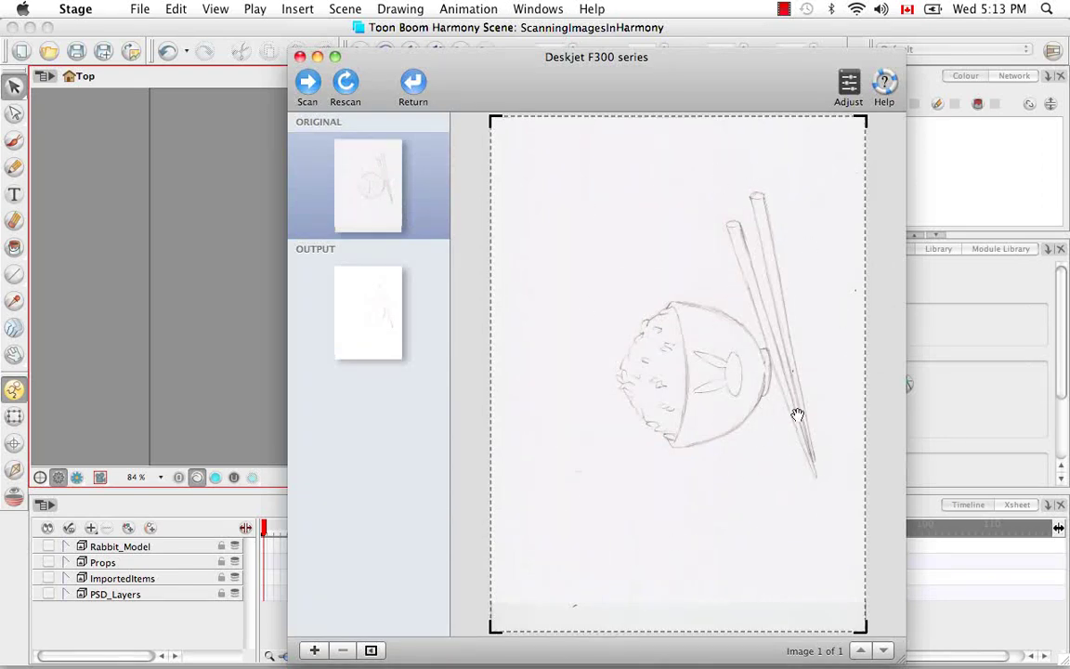
left_click(413, 86)
left_click(300, 57)
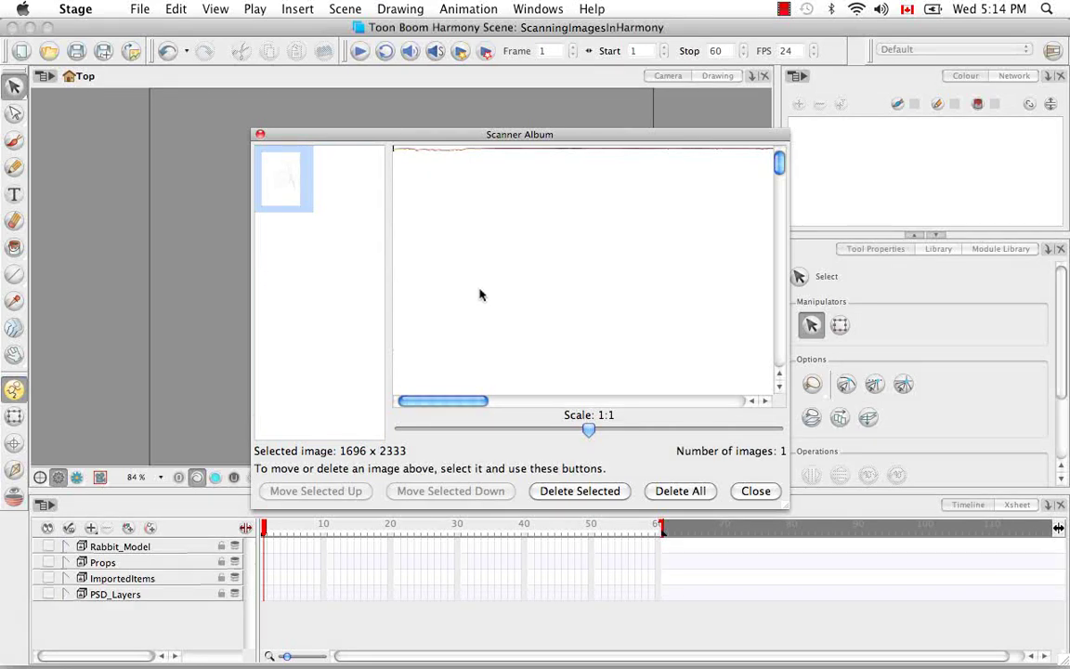
Close the Scanner Album and select Colour in the Vectorization list.
left_click(759, 491)
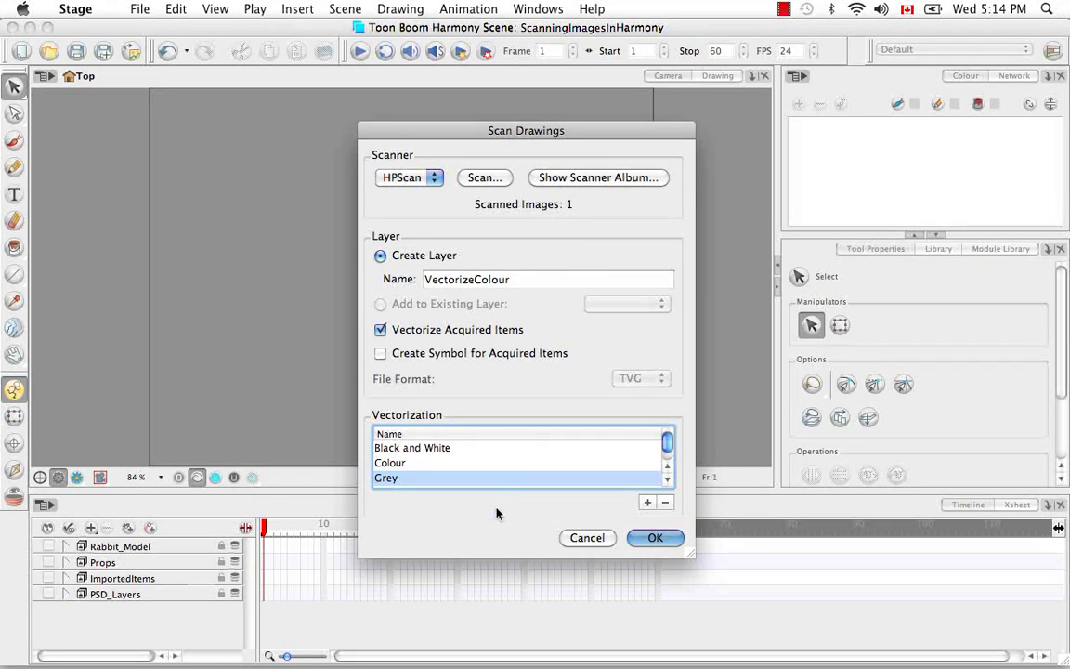
left_click(398, 464)
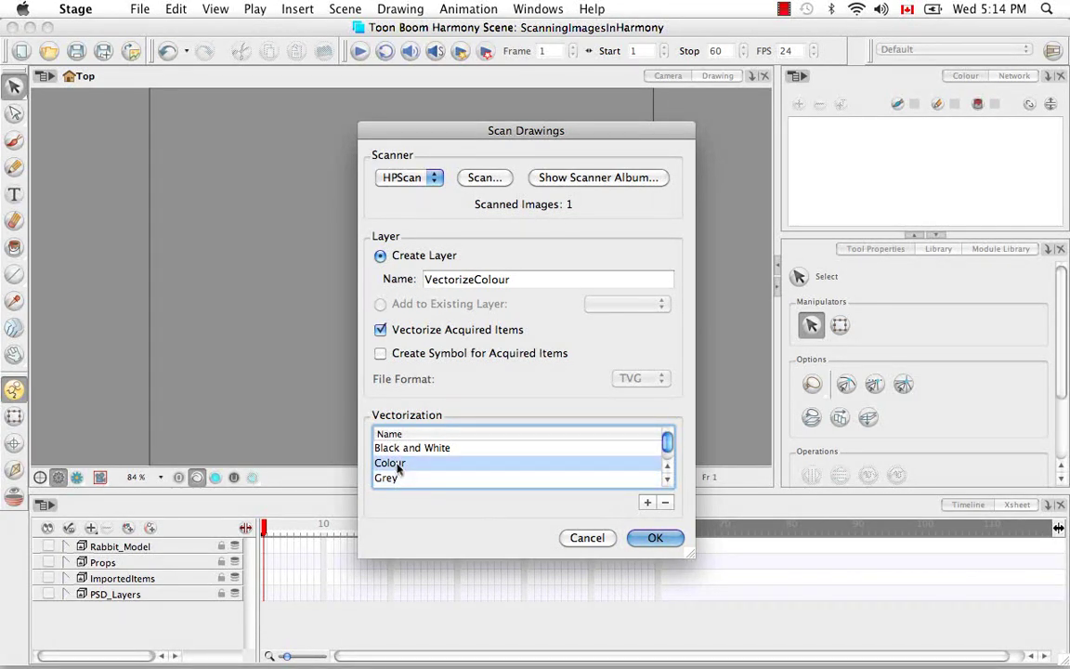
Open Colour vectorization parameters, adjust the scale, vectorize the preview, and enable auto re-vectorizing.
double_click(398, 464)
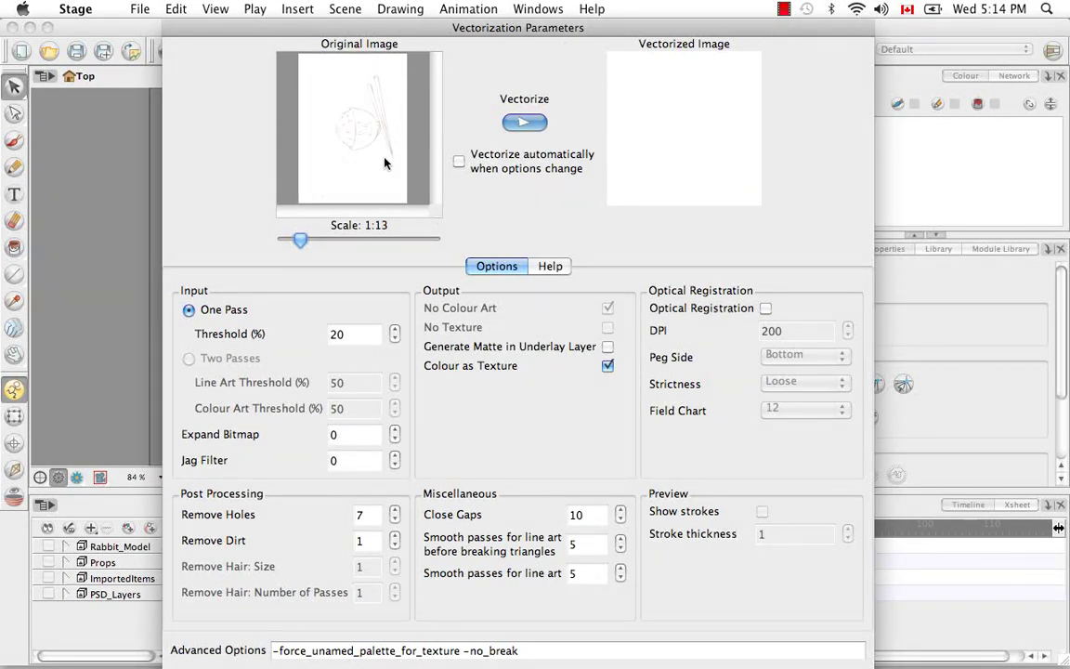
mouse_move(309, 241)
left_mouse_down()
mouse_move(355, 243)
mouse_move(322, 245)
left_mouse_up()
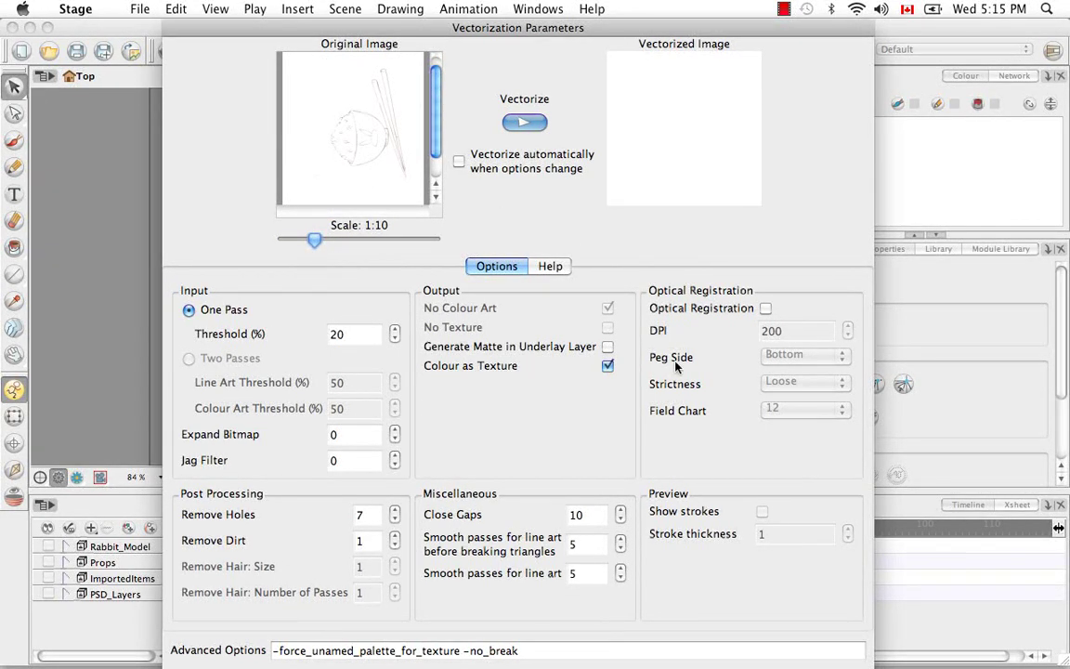
left_click(533, 121)
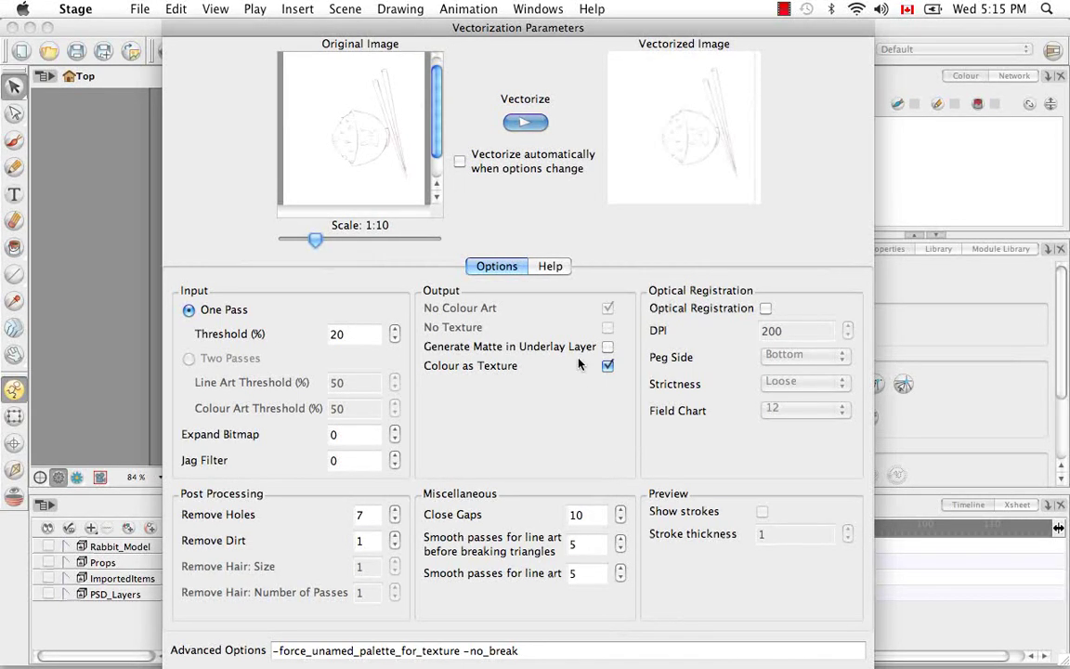
left_click(464, 164)
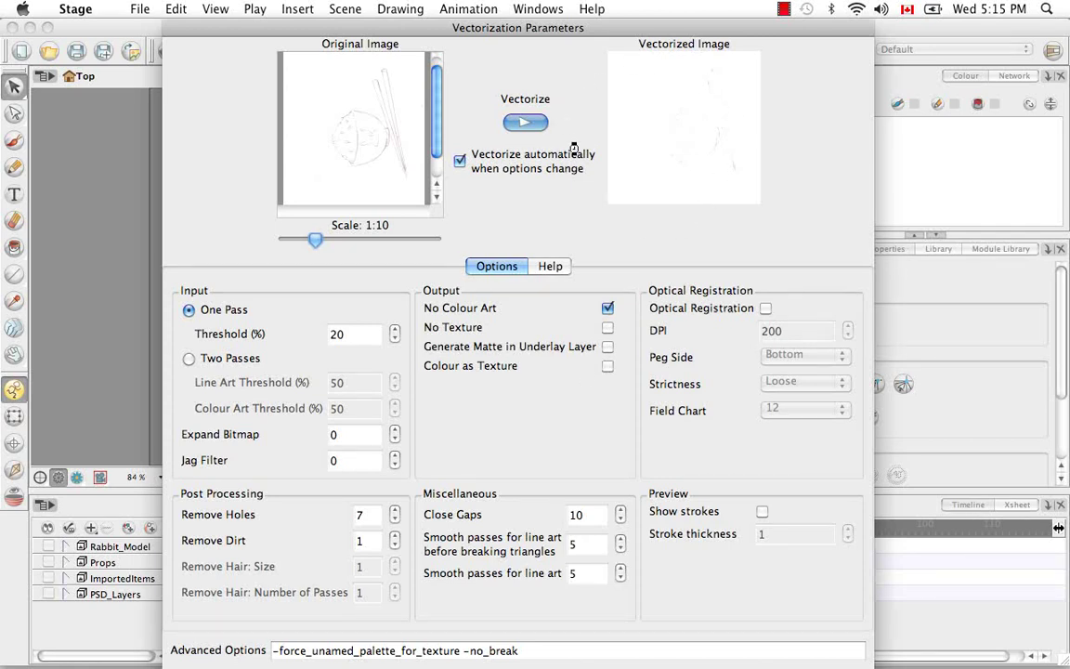
Switch vectorization to Two Passes, toggling No Colour Art off and back on.
left_click(607, 307)
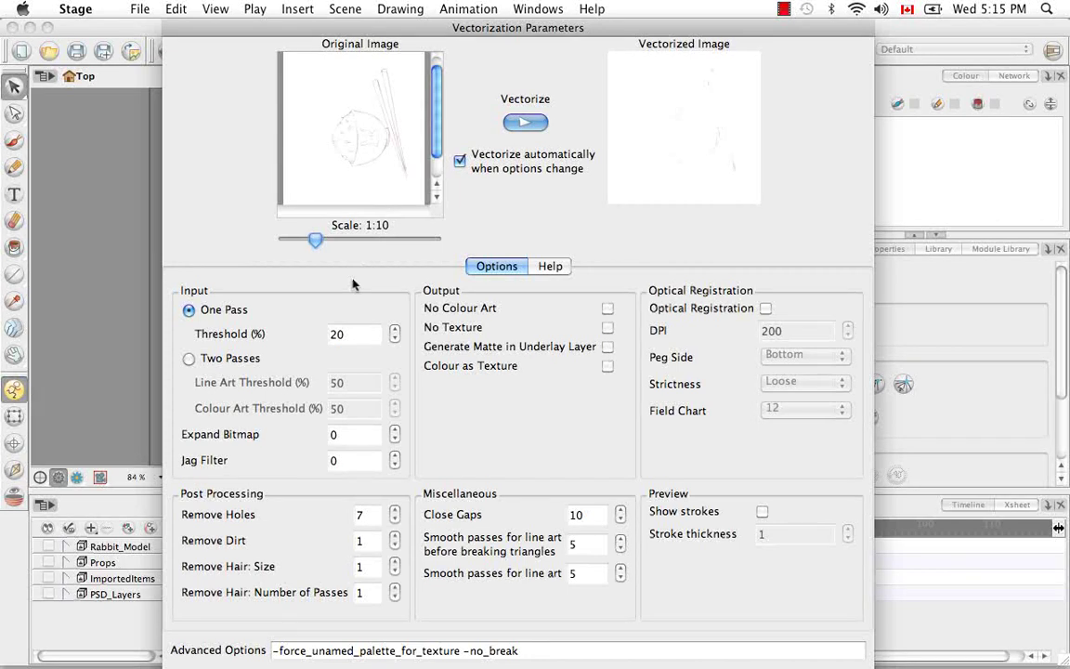
left_click(188, 358)
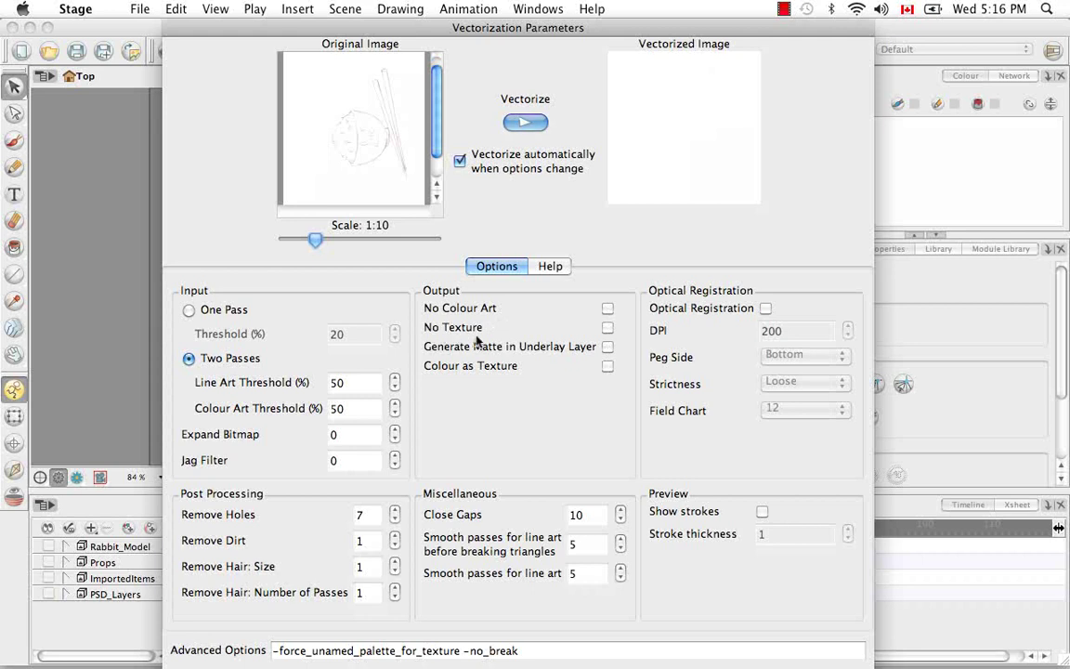
left_click(607, 307)
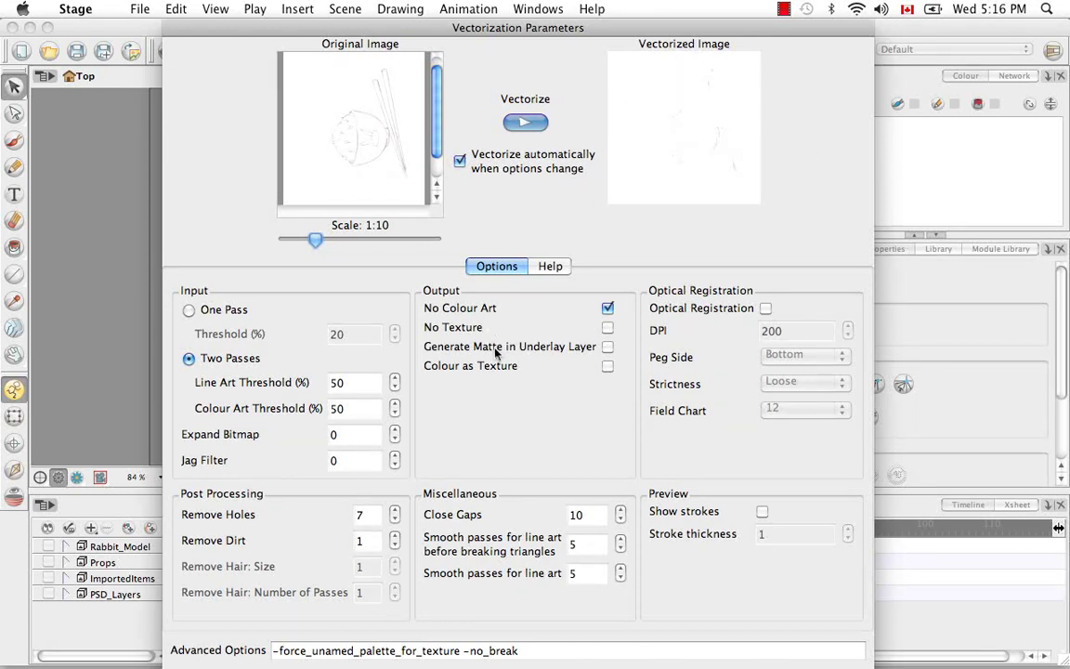
Enable the matte underlay and Colour as Texture, keeping One Pass at 20% threshold.
left_click(607, 328)
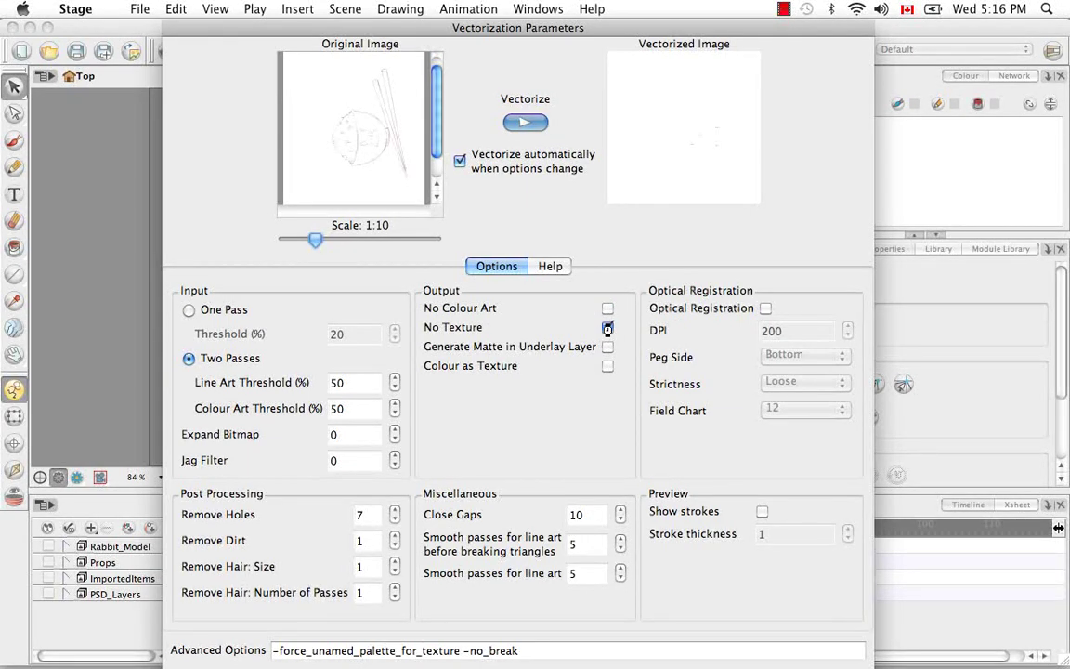
left_click(608, 329)
left_click(608, 347)
left_click(607, 366)
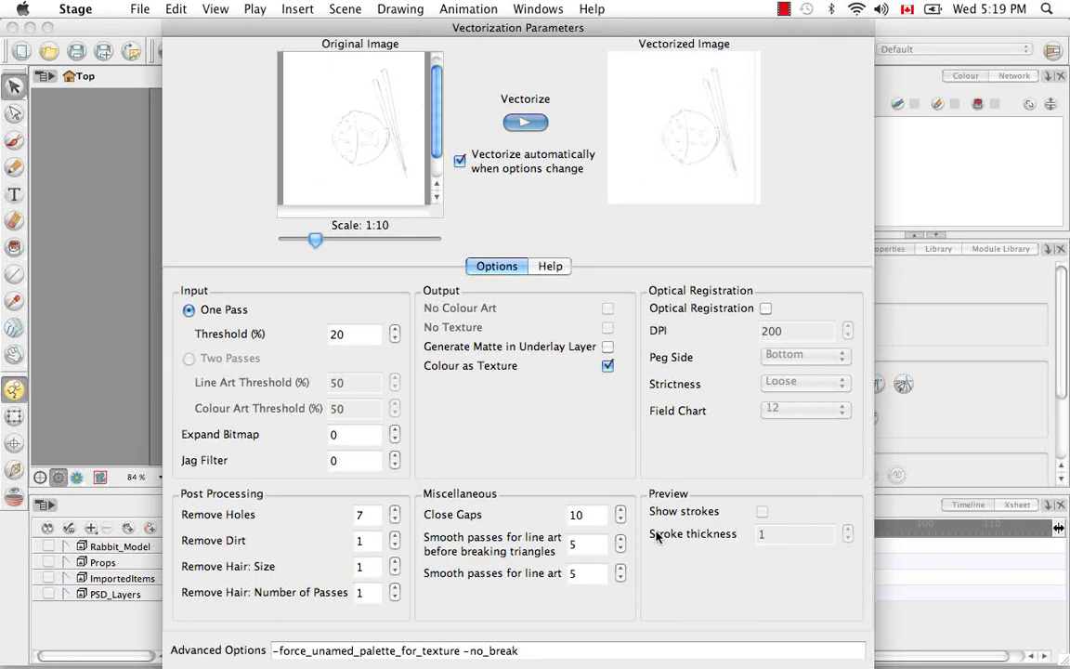
Try a stroke preview at thickness 2, then turn it off and re-enable Colour as Texture.
left_click(606, 366)
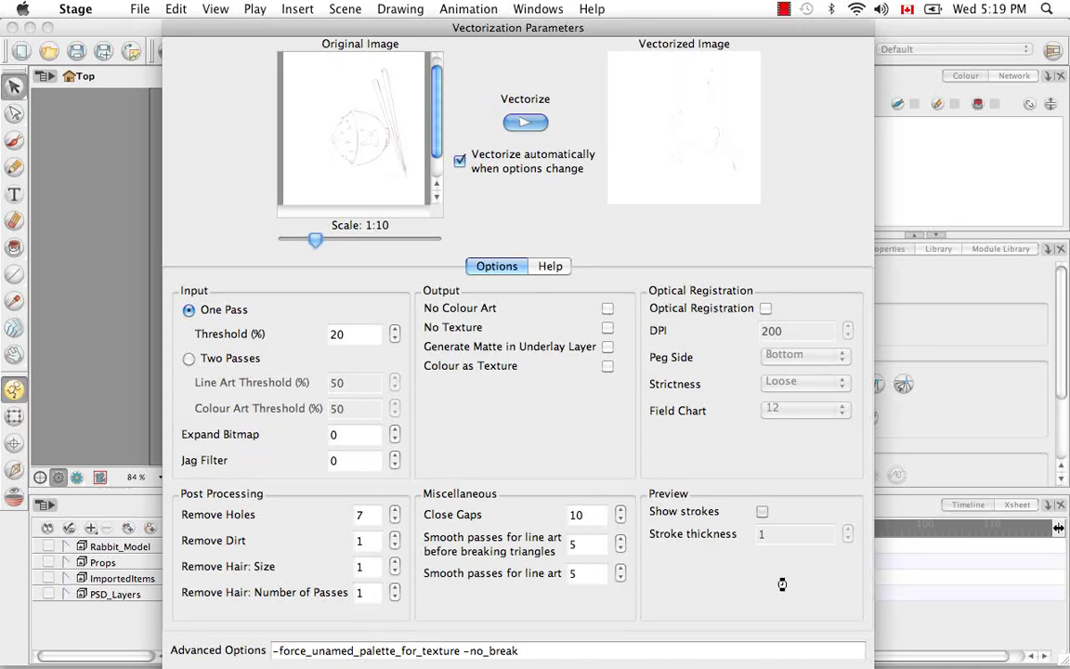
left_click(762, 511)
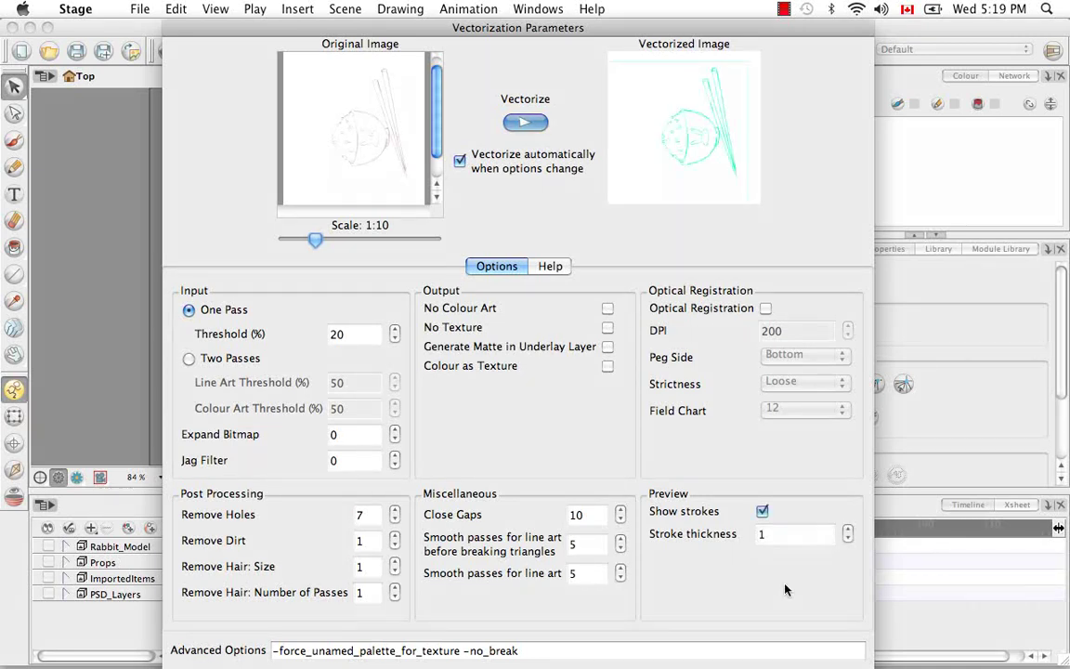
left_click(845, 528)
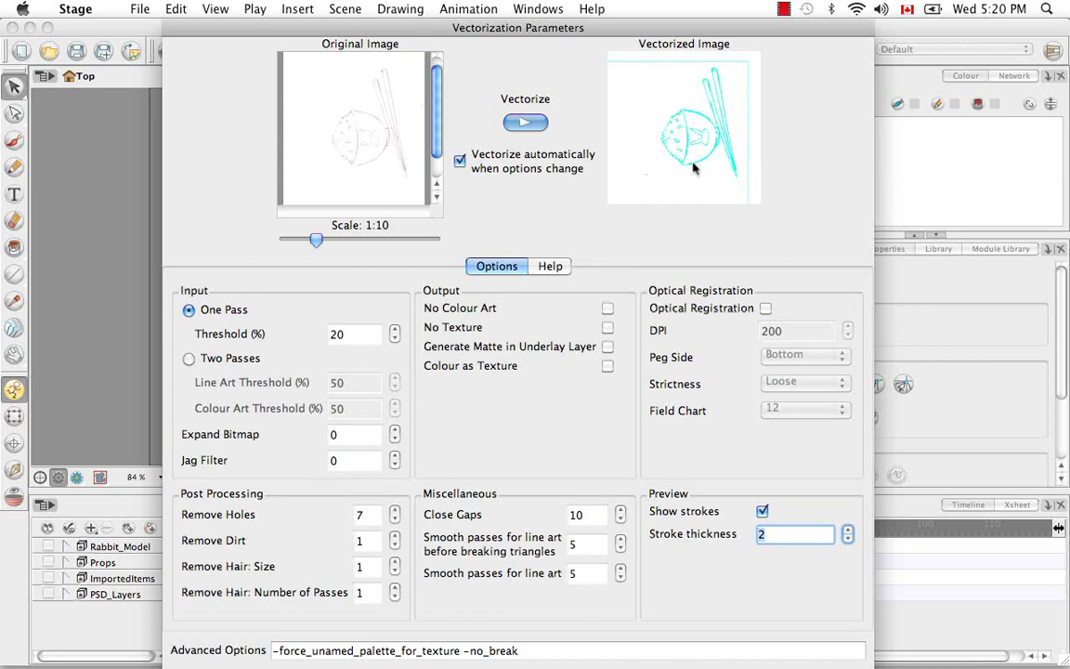
left_click(762, 510)
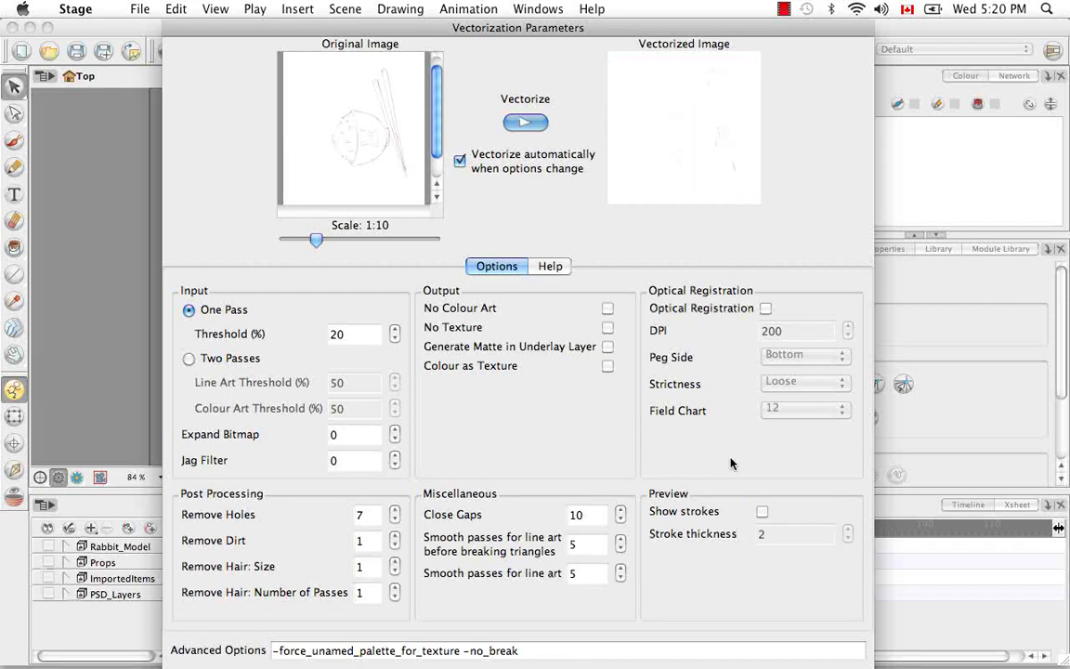
left_click(608, 366)
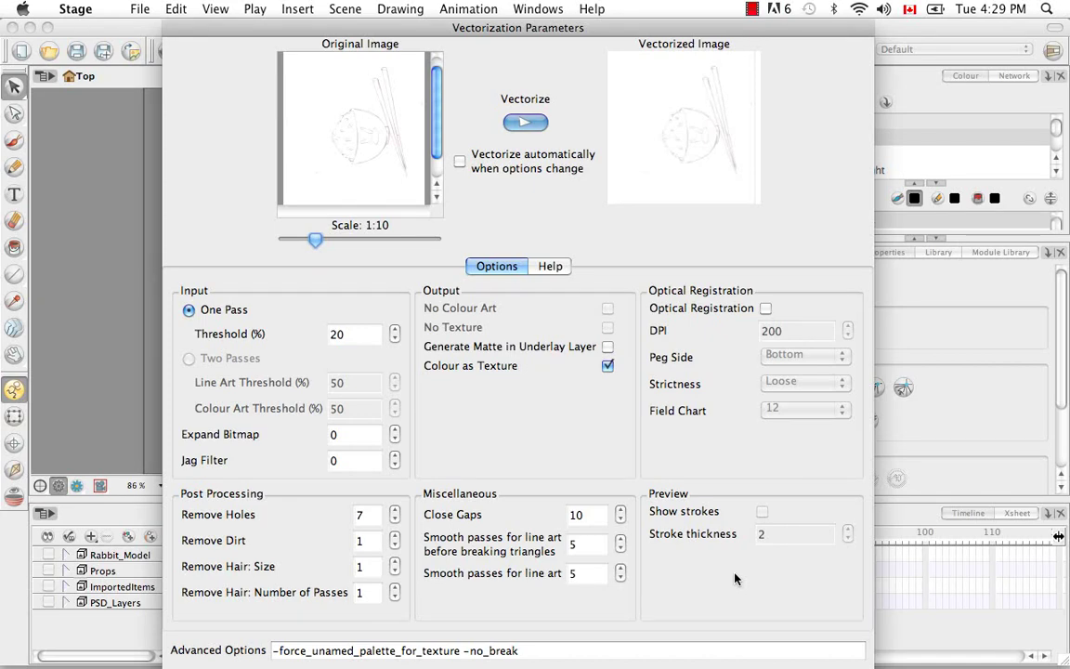
Accept the vectorization settings and check the single scan in the Scanner Album.
key("Return")
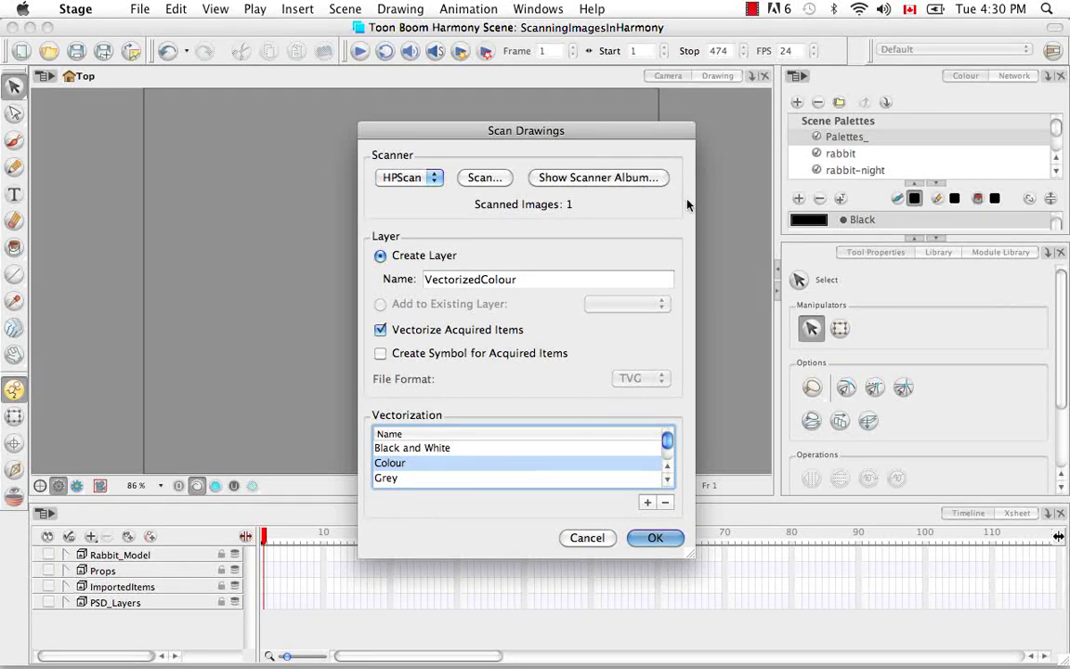
left_click(574, 177)
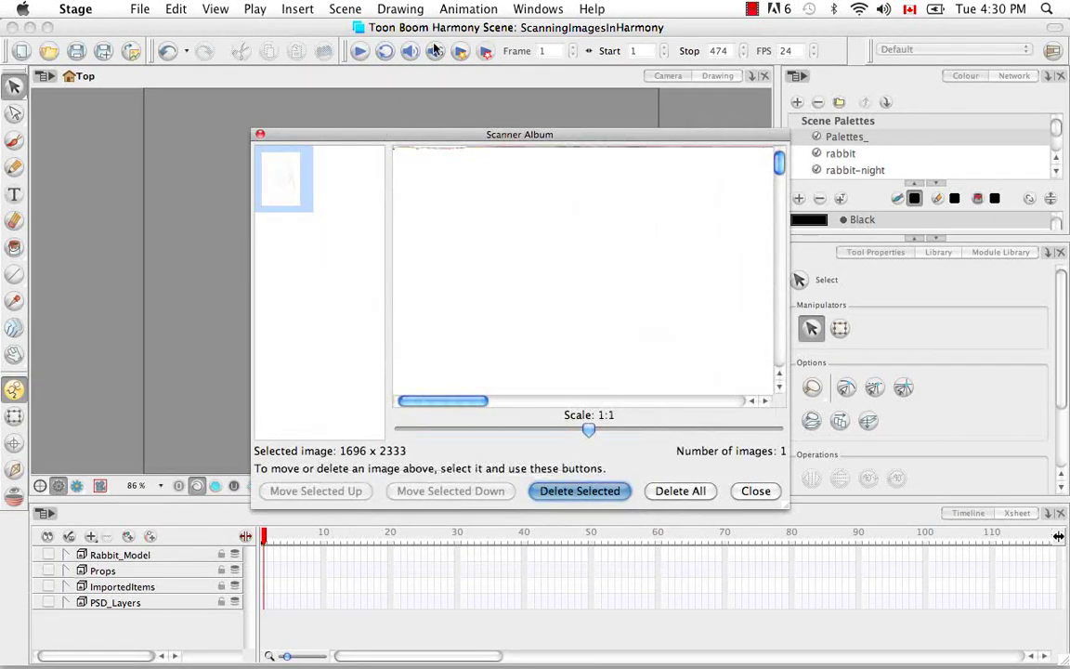
left_click(765, 496)
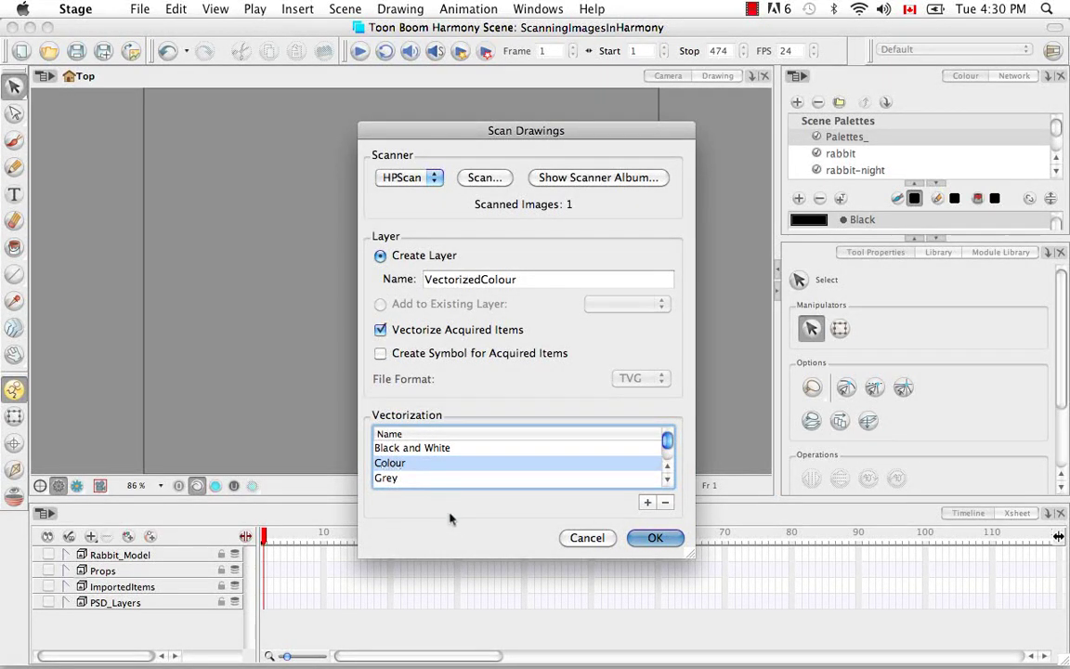
Import the scan as VectorizedColour and rotate the rice-bowl drawing 90° into landscape on stage.
left_click(647, 540)
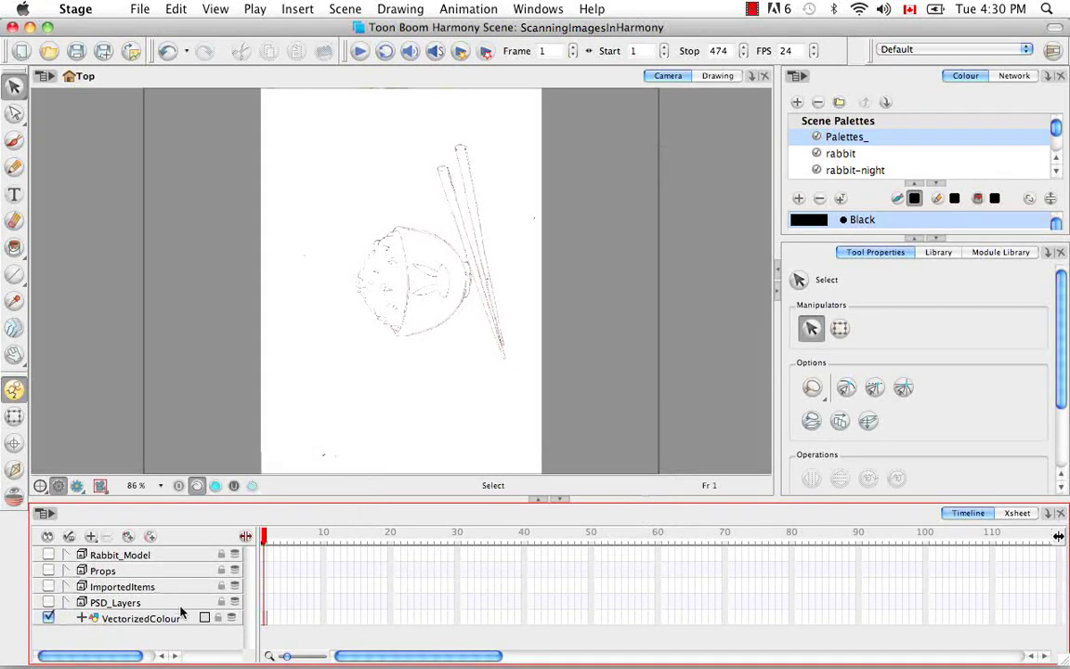
left_click(416, 166)
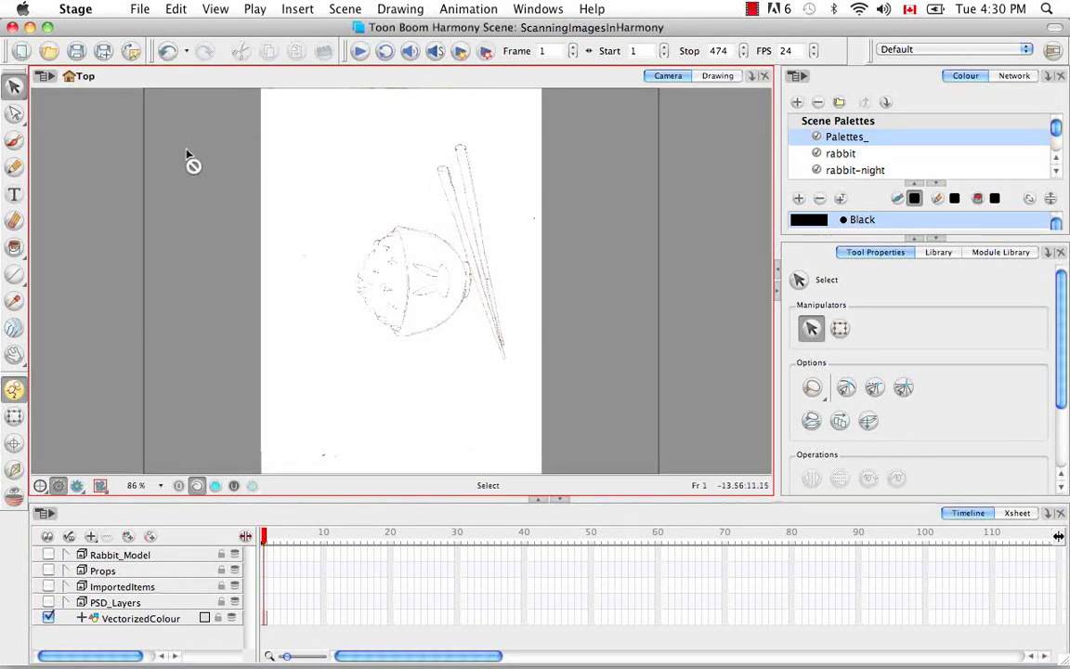
left_click(263, 626)
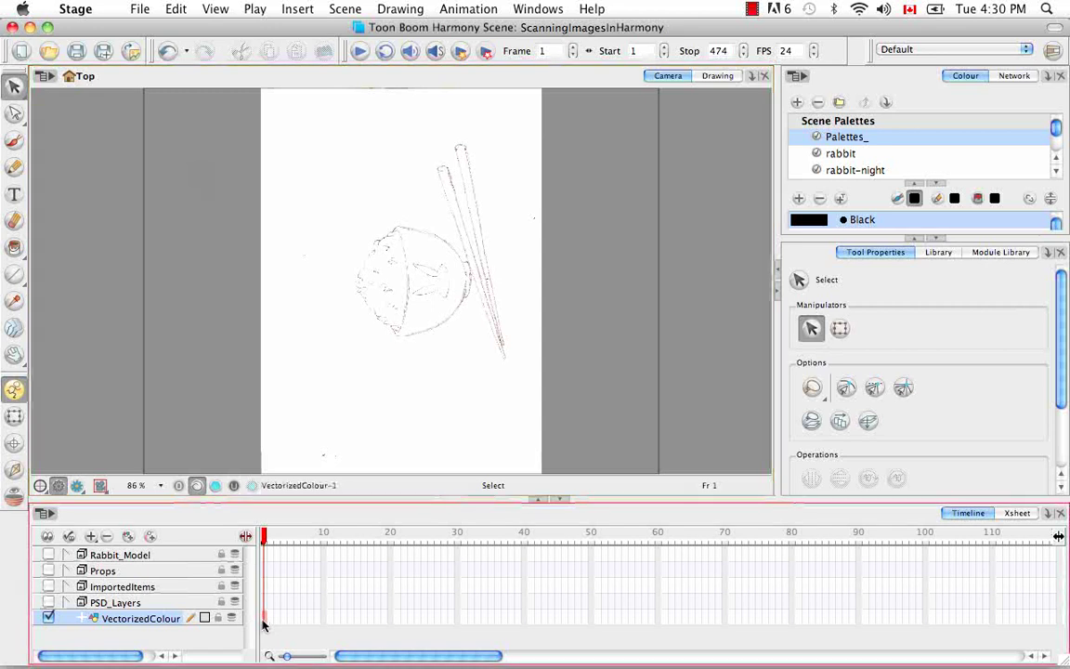
left_click(322, 251)
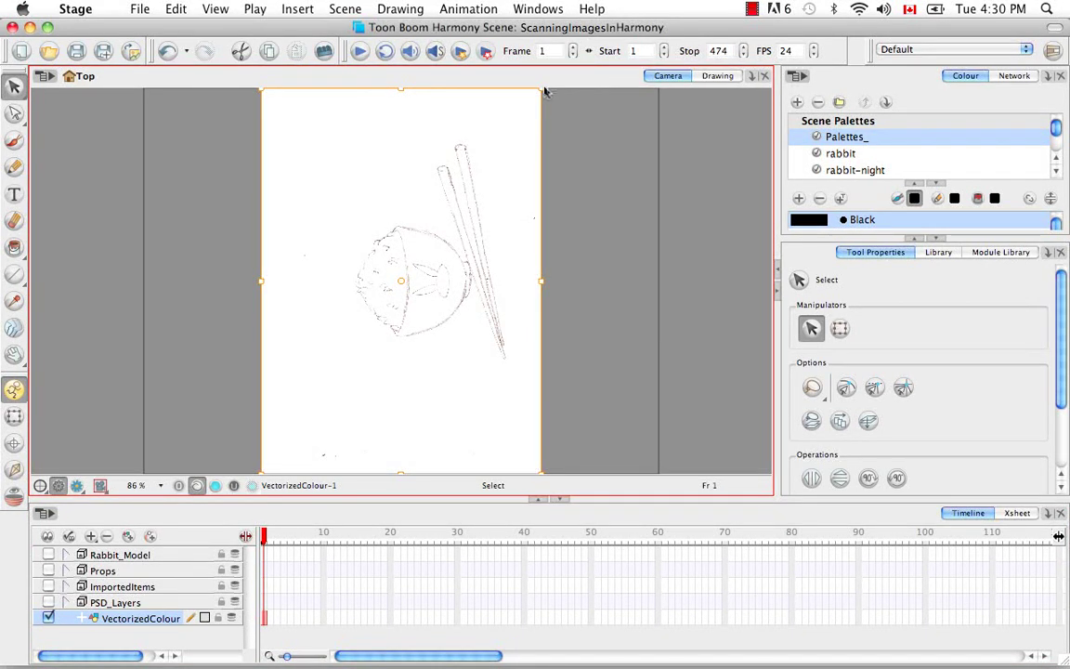
mouse_move(549, 91)
left_mouse_down()
mouse_move(607, 136)
mouse_move(640, 322)
mouse_move(588, 406)
left_mouse_up()
key("super+z")
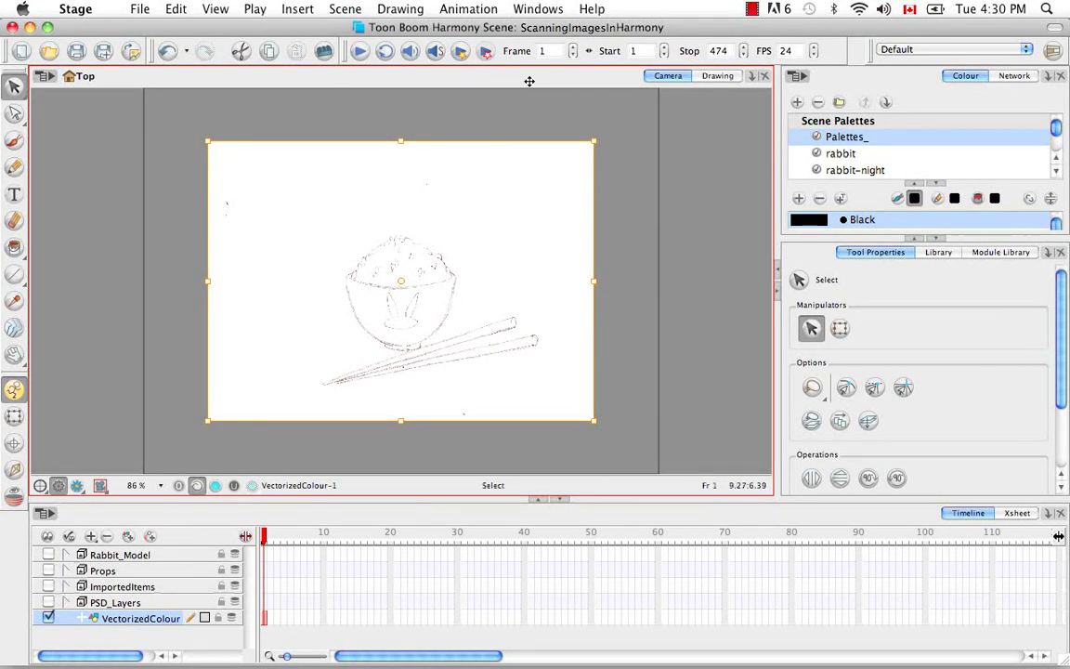
left_click(613, 222)
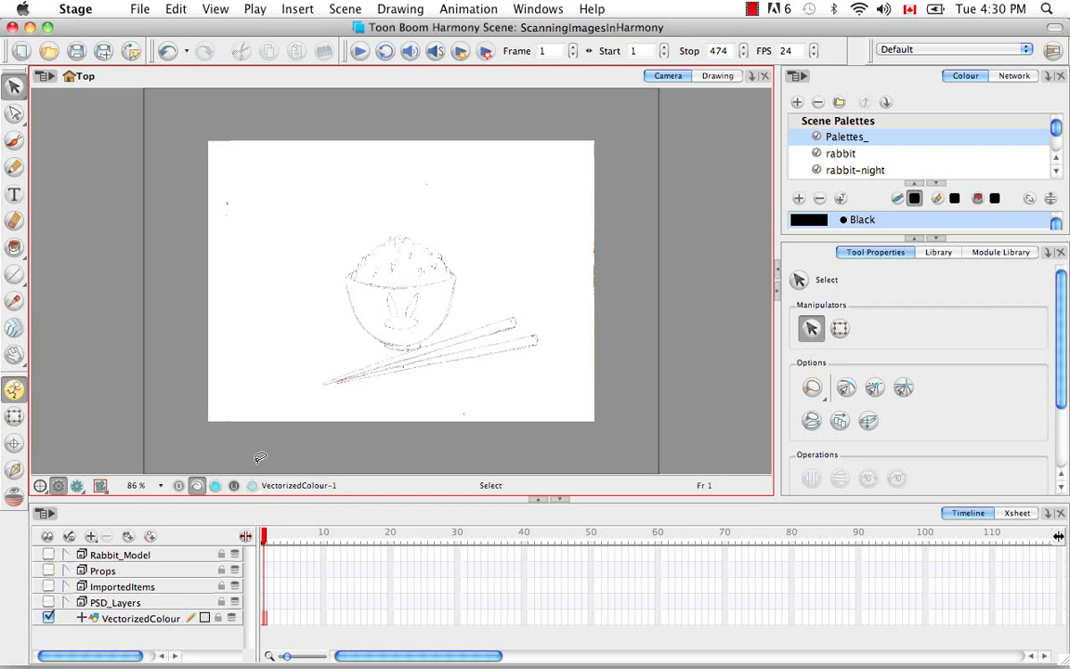
Start another import from scanner and name the new layer VectorizedBW.
left_click(139, 10)
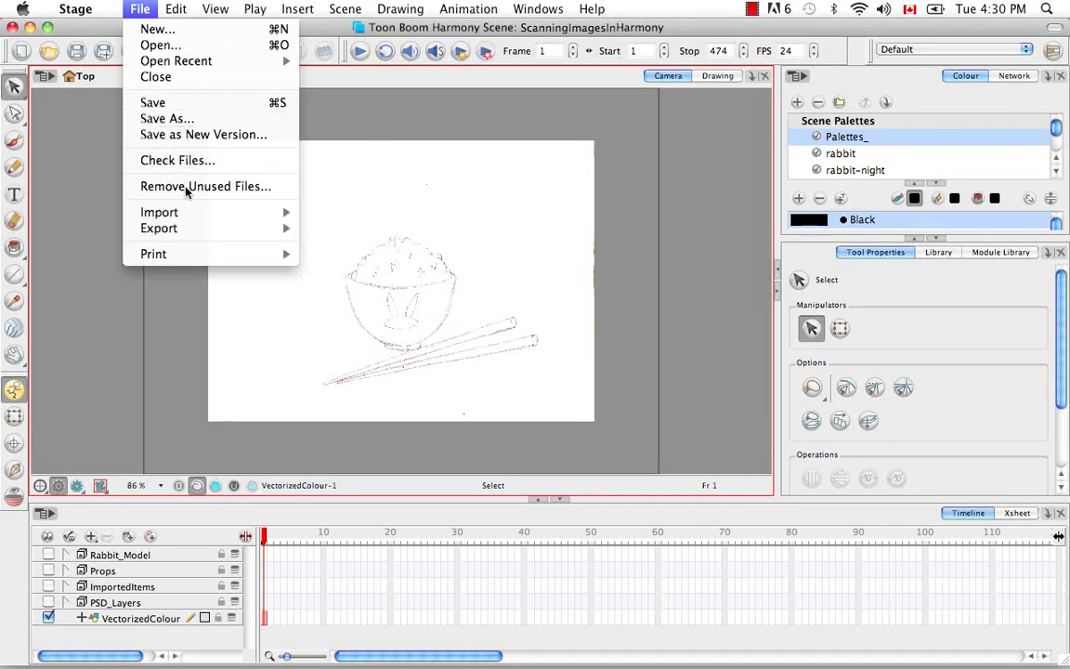
mouse_move(195, 213)
left_click(330, 217)
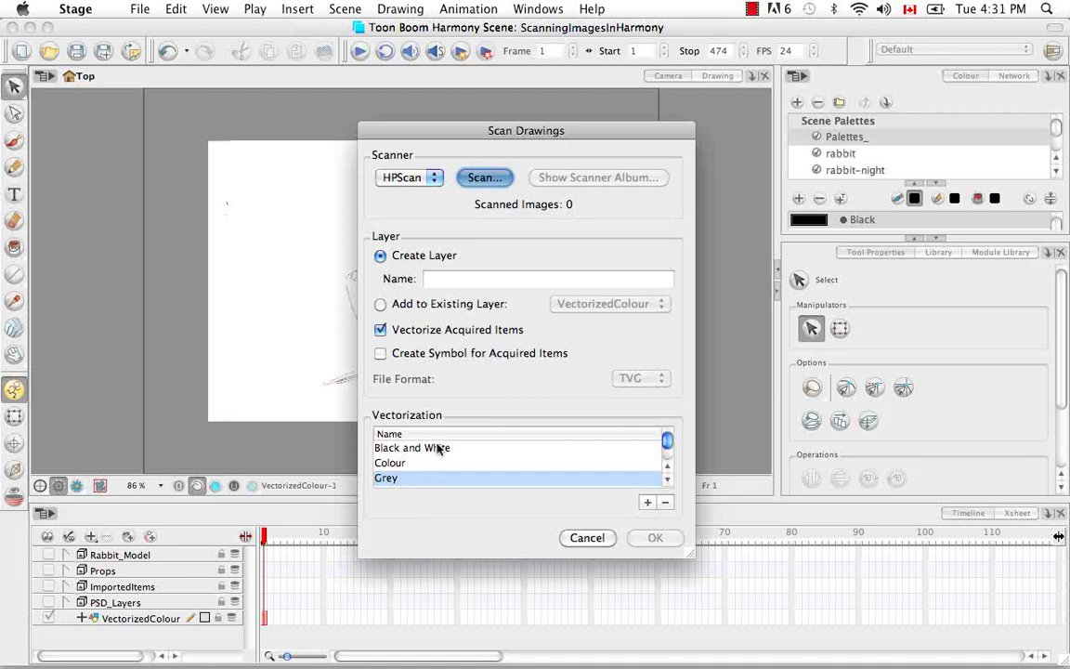
left_click(435, 279)
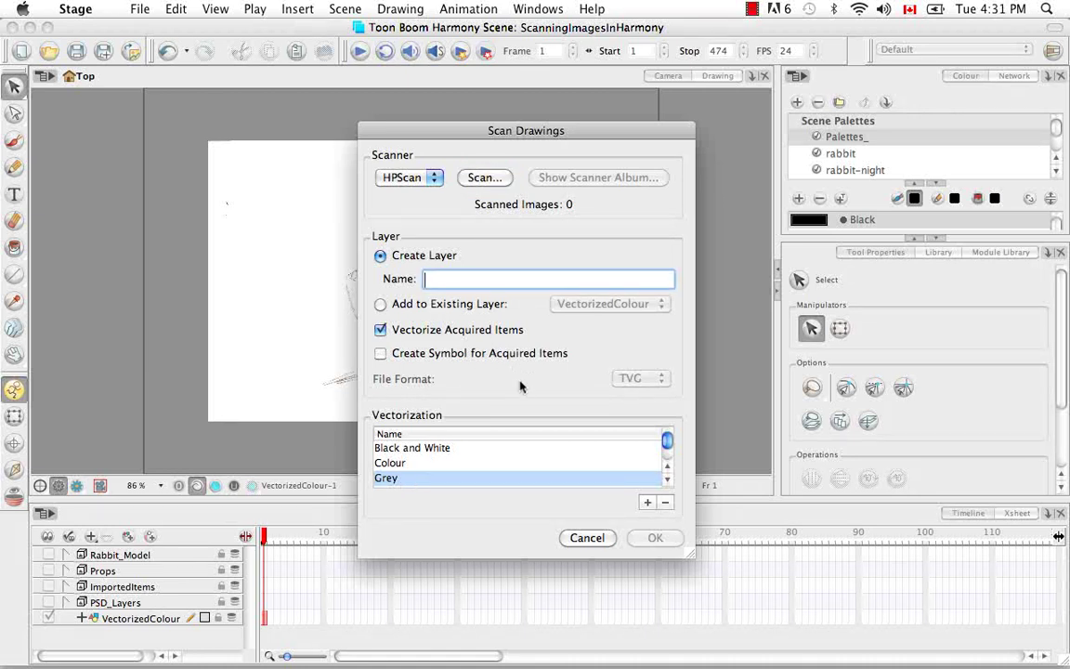
type("VectorizedBW")
Rescan the rice-bowl sketch in HP Scan with the Pictures profile and return the 1696 x 2333 image to Harmony.
left_click(487, 177)
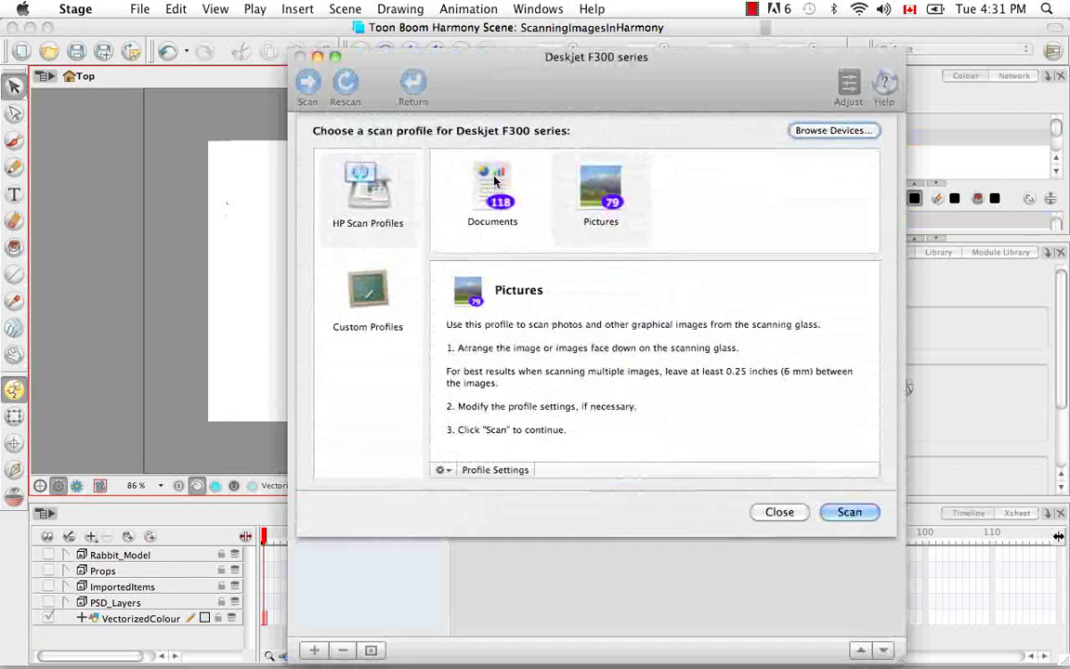
left_click(635, 236)
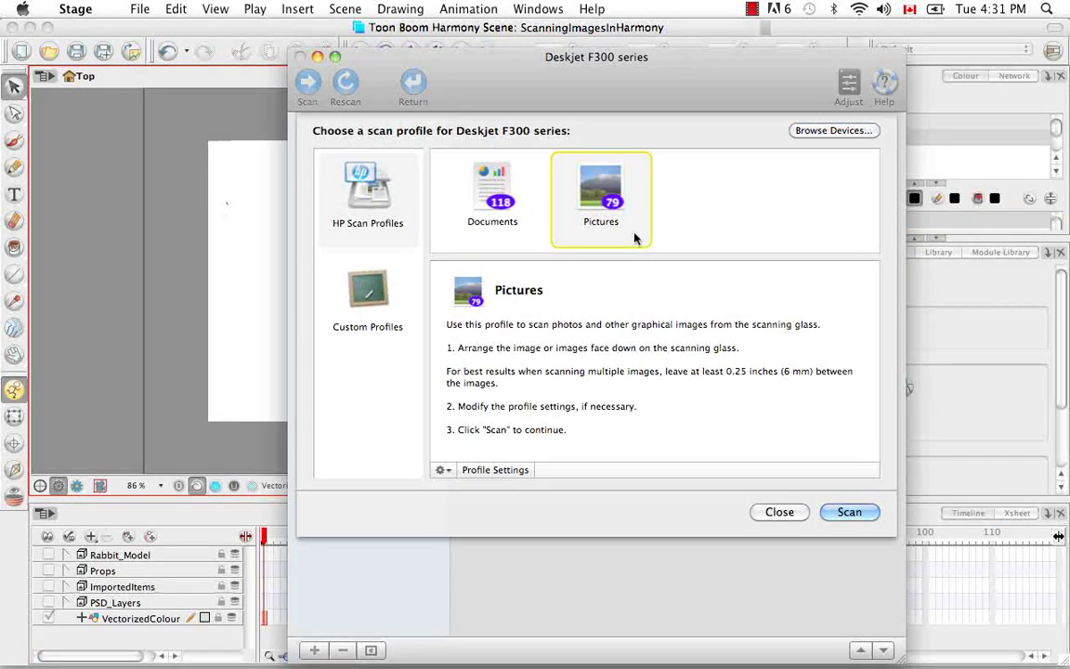
left_click(849, 512)
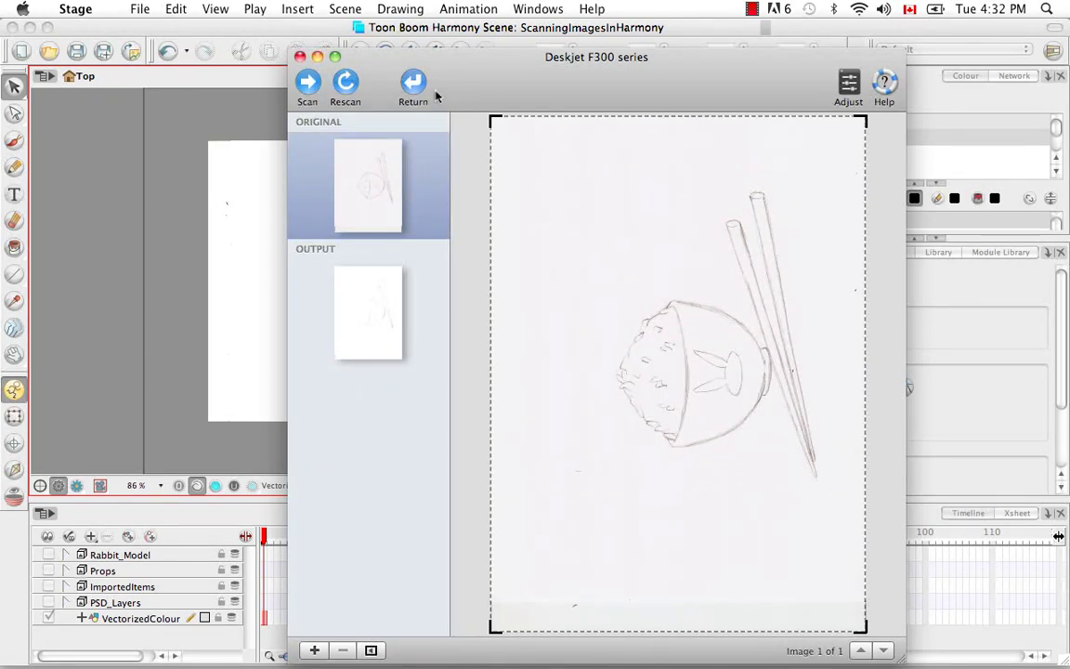
left_click(412, 84)
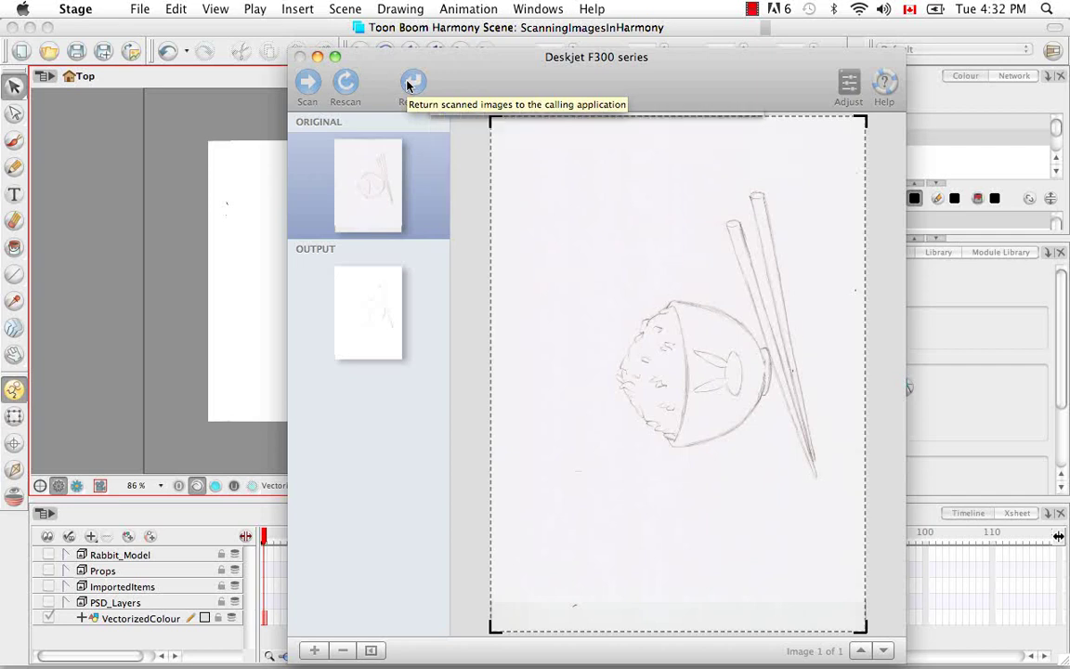
Close the scanner window and Scanner Album, then choose Black and White vectorization for VectorizedBW.
left_click(299, 57)
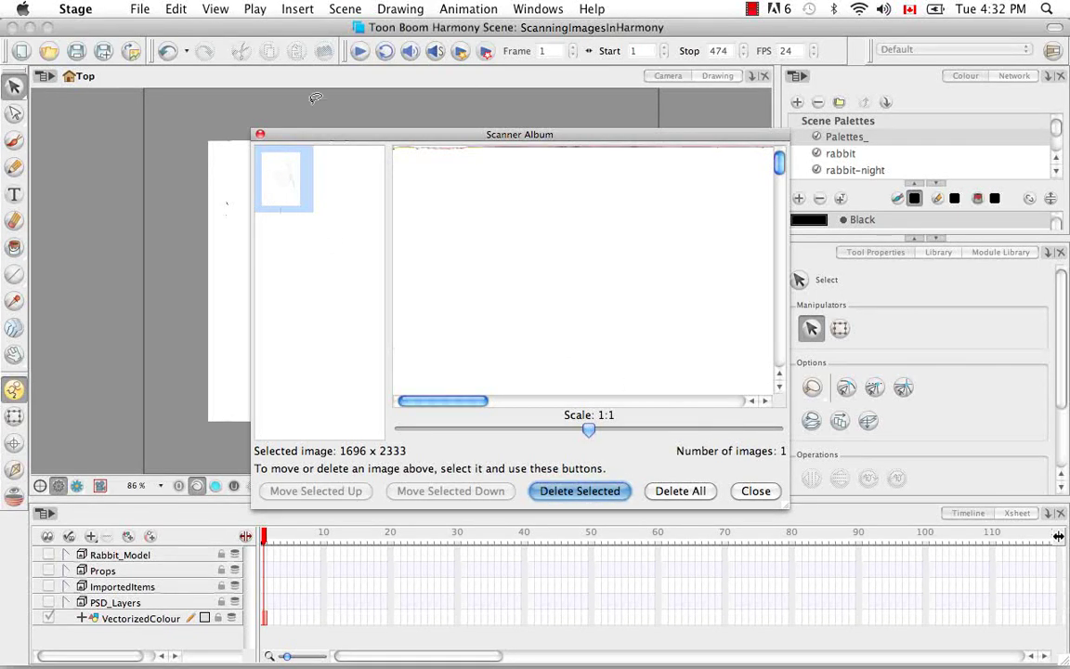
left_click(756, 491)
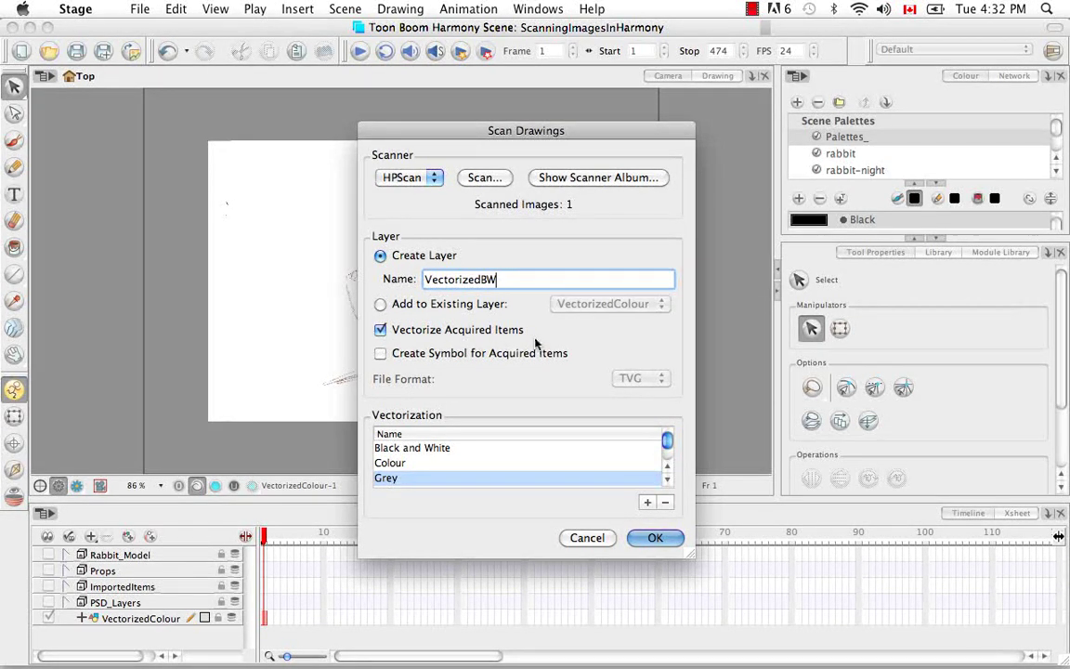
left_click(416, 450)
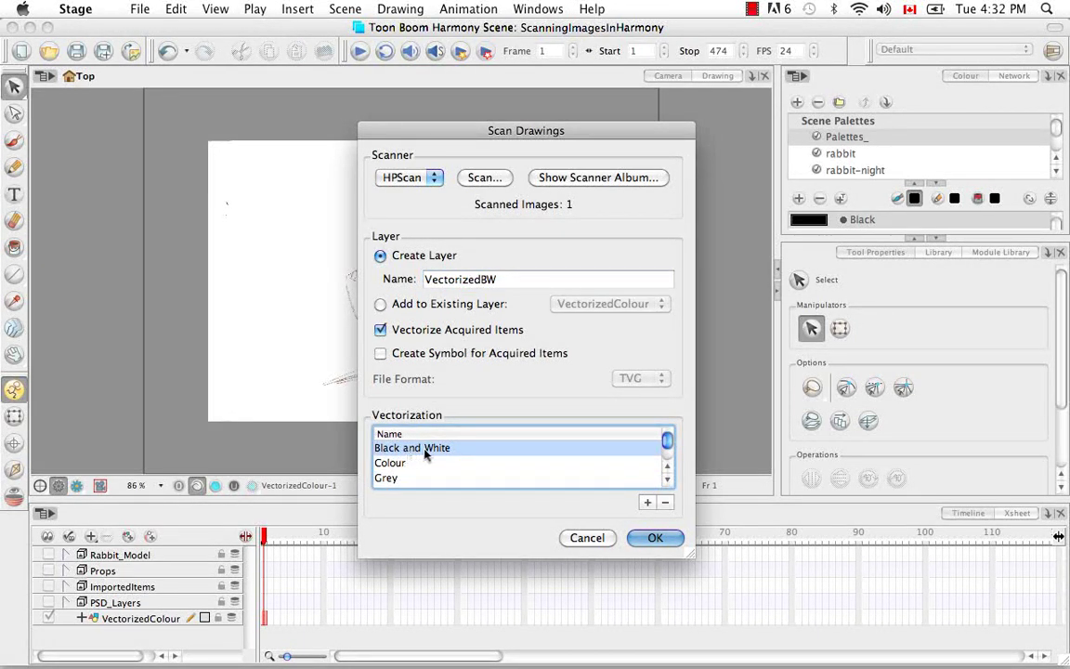
Preview the Black and White vectorization, set its One Pass threshold to 0%, and accept the parameters.
double_click(416, 450)
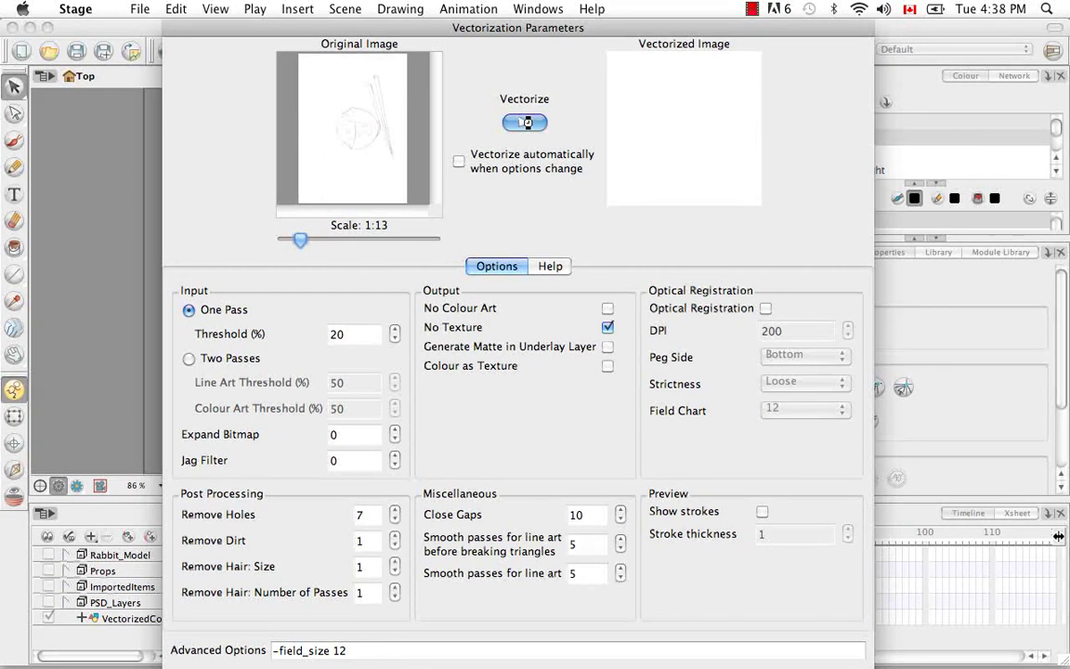
left_click(526, 122)
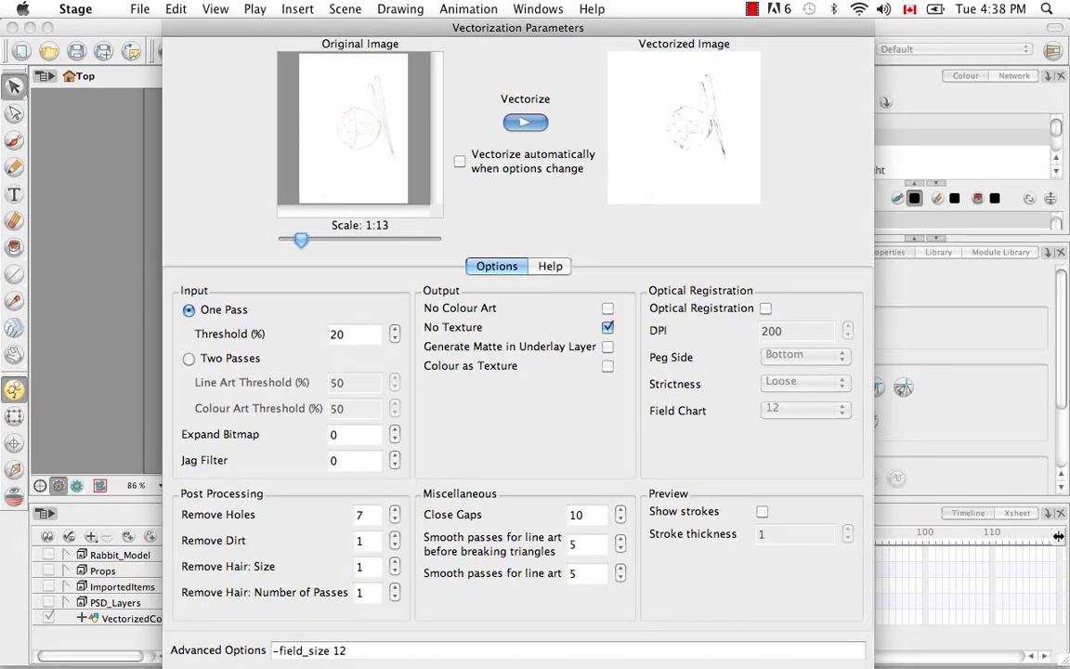
key("Tab")
key("BackSpace")
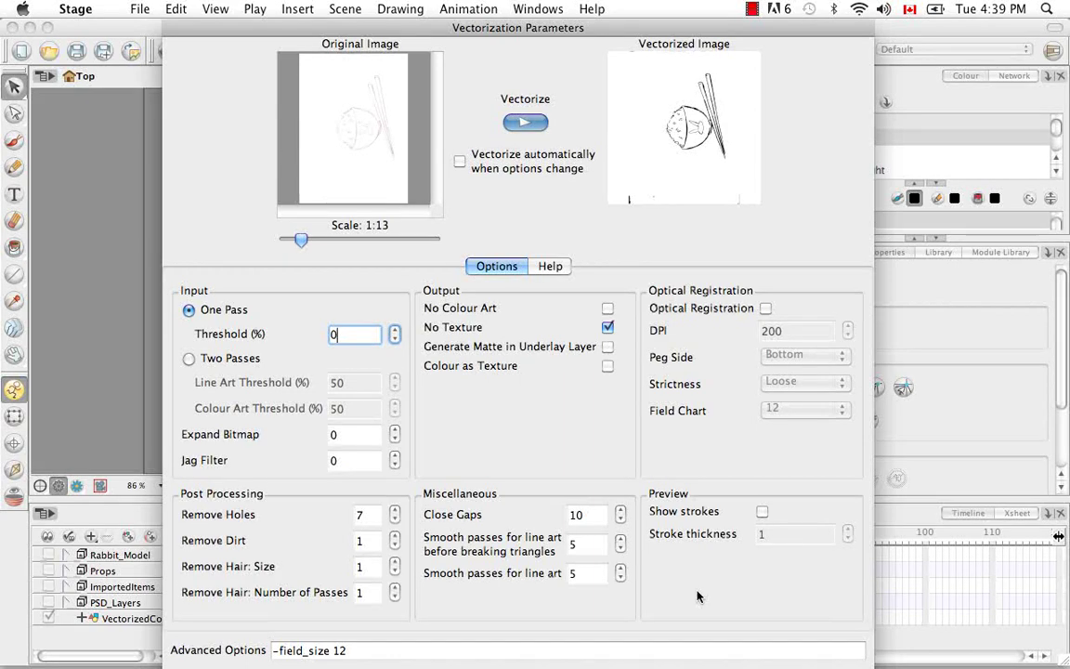
key("Return")
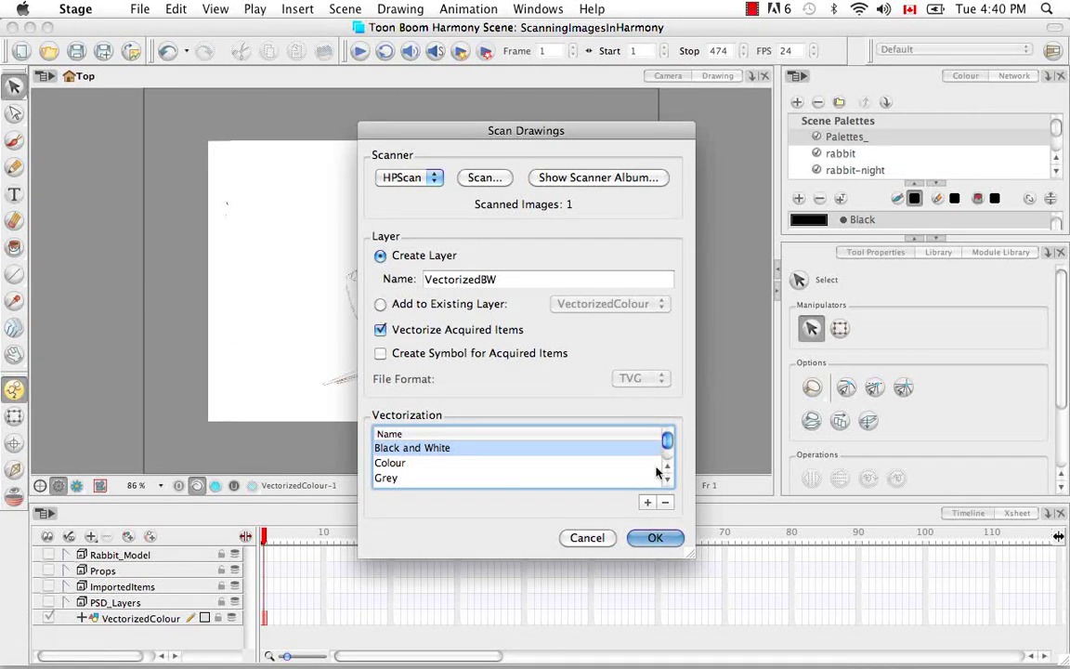
Import the scan as the VectorizedBW layer, hide VectorizedColour, and rotate the bowl strokes upright.
left_click(640, 541)
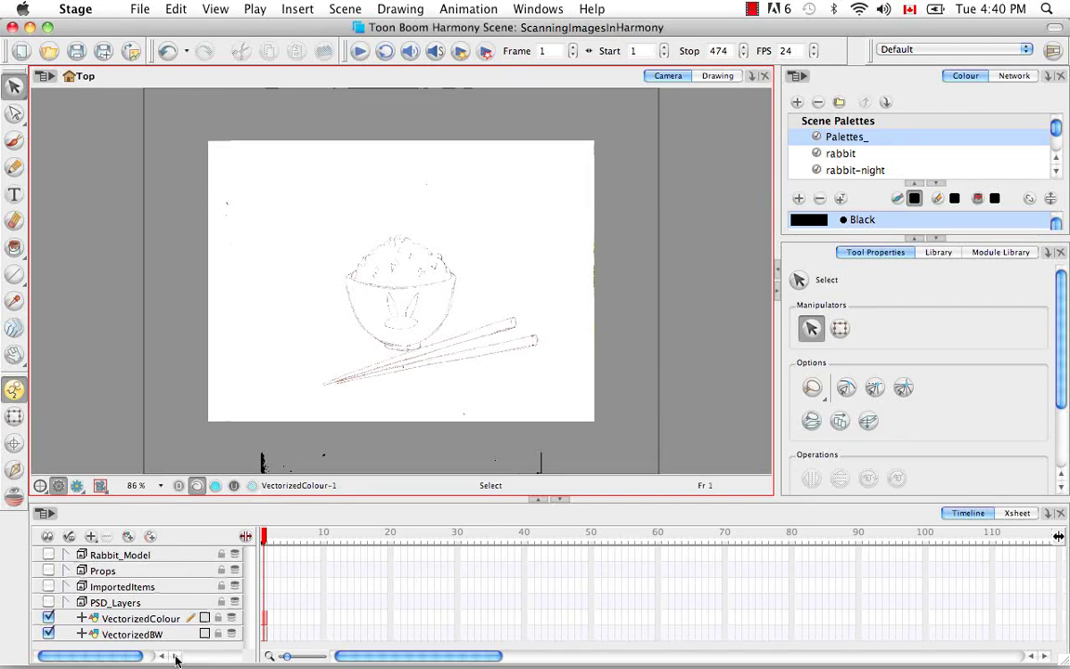
left_click(48, 616)
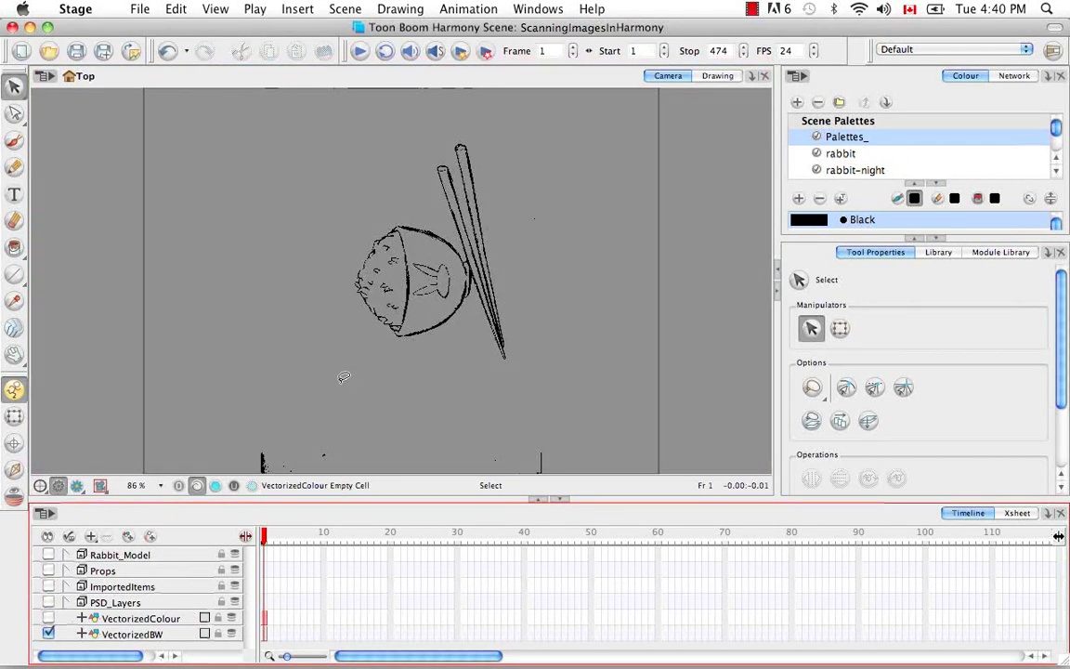
mouse_move(462, 113)
left_mouse_down()
mouse_move(258, 386)
mouse_move(595, 134)
mouse_move(474, 110)
left_mouse_up()
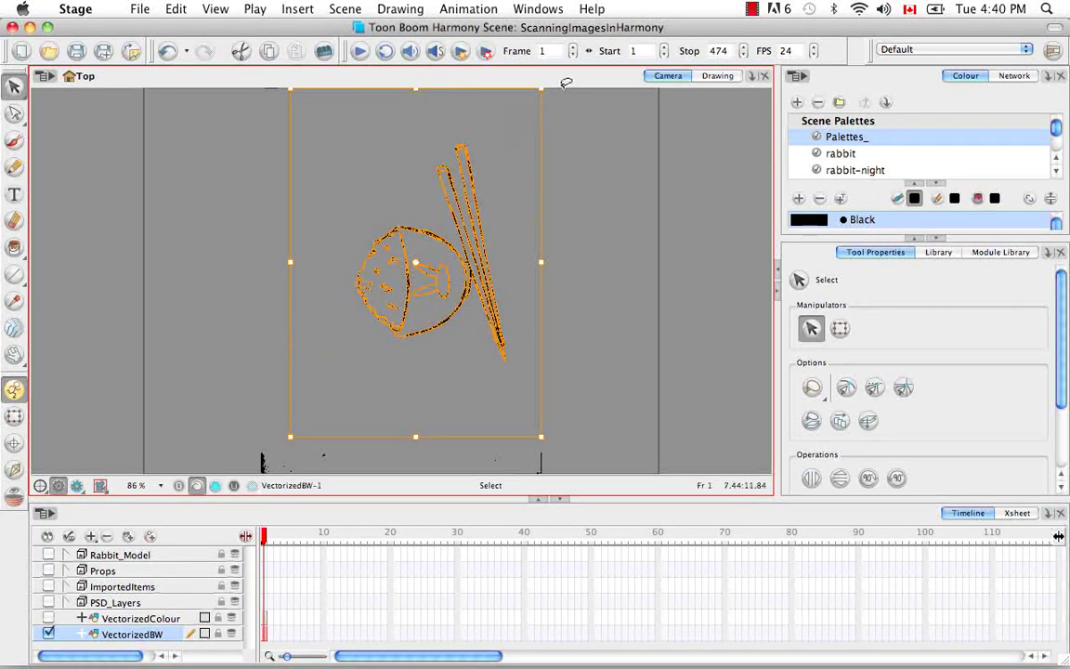
mouse_move(549, 90)
left_mouse_down()
mouse_move(633, 156)
mouse_move(616, 334)
mouse_move(560, 426)
mouse_move(576, 382)
left_mouse_up()
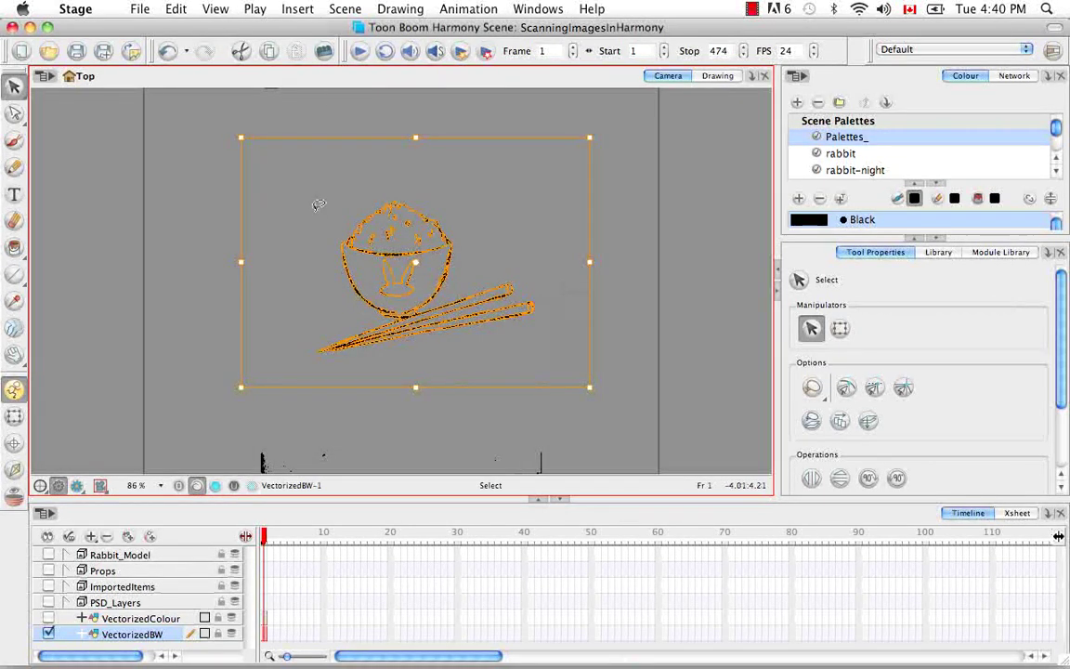
Zoom in and pan around to inspect the bowl's bold black lines.
key("2")
key("2")
key("2")
key("2")
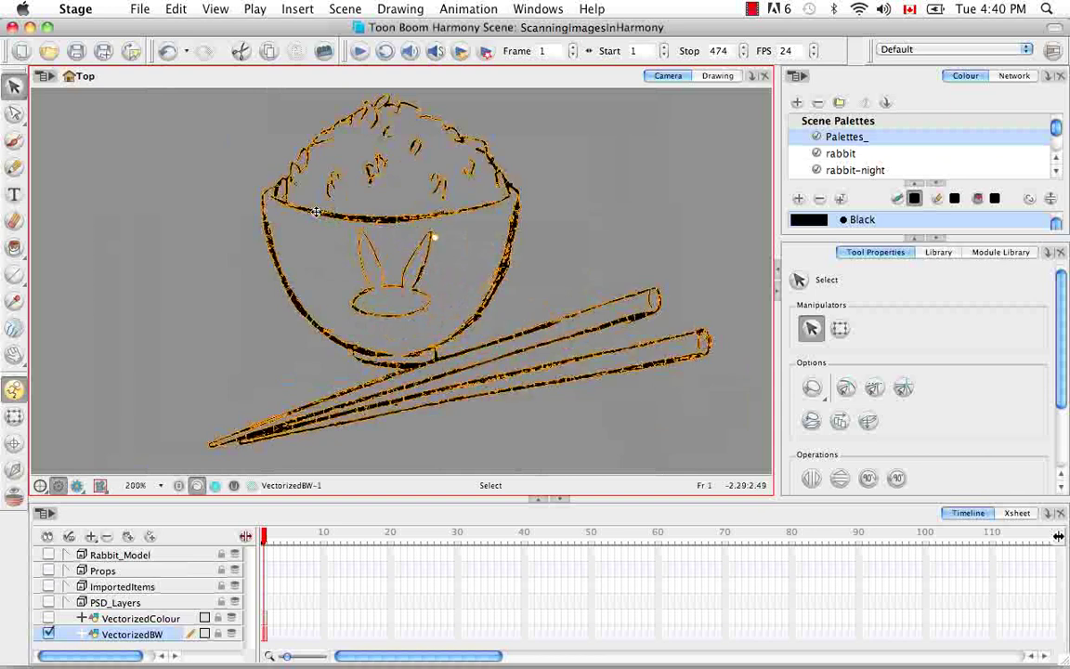
scroll(210, 203, "up", 5)
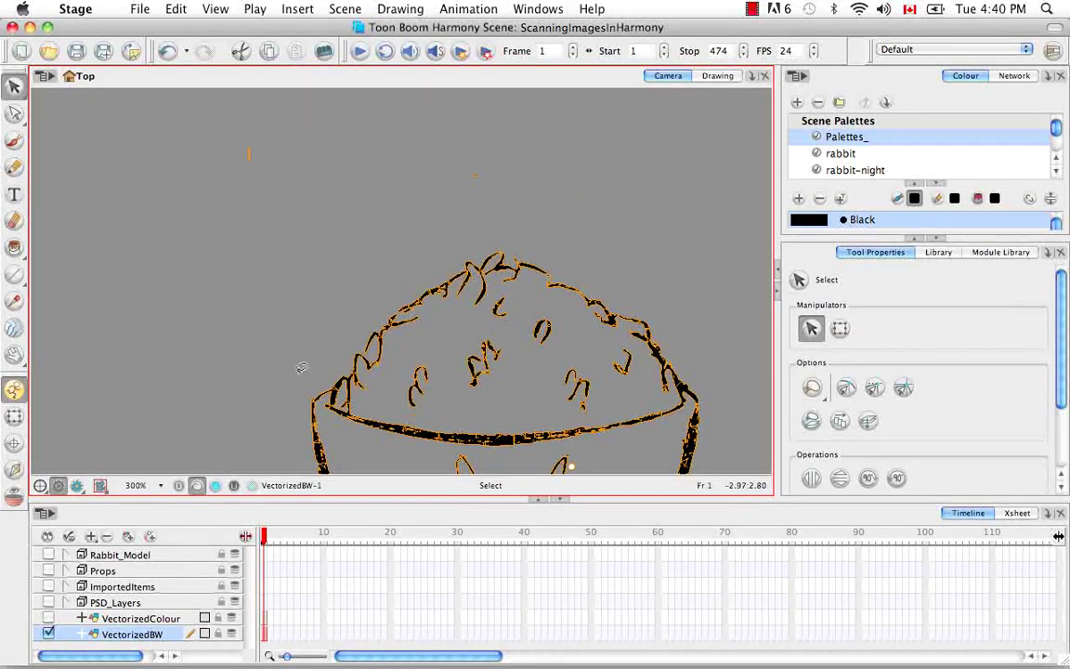
scroll(301, 368, "down", 5)
scroll(301, 368, "right", 4)
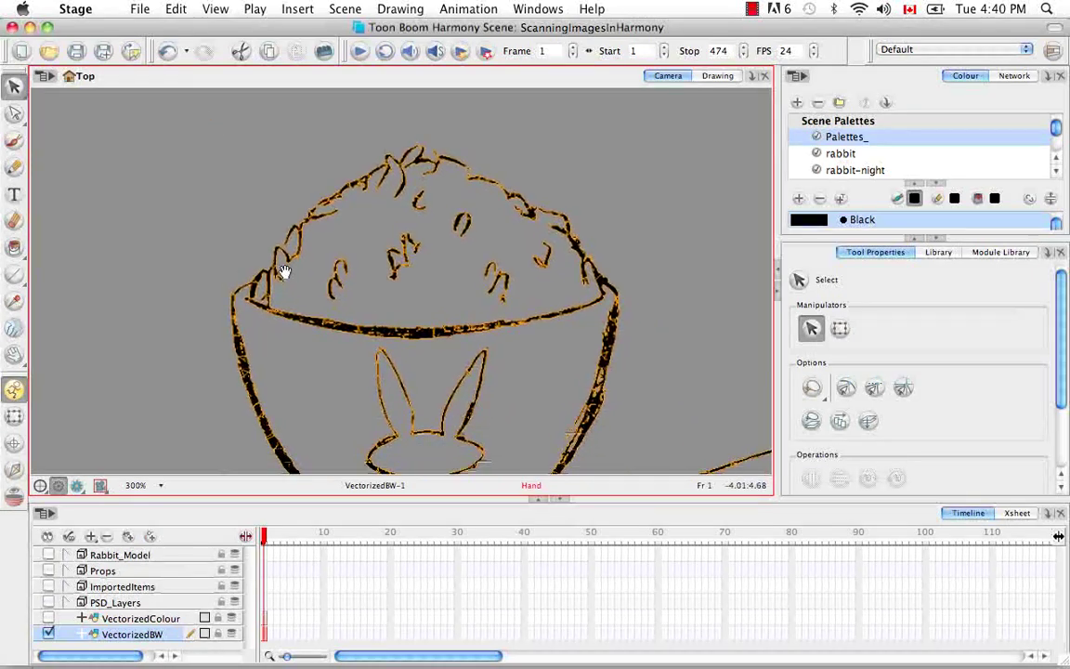
scroll(585, 222, "down", 3)
scroll(585, 223, "right", 2)
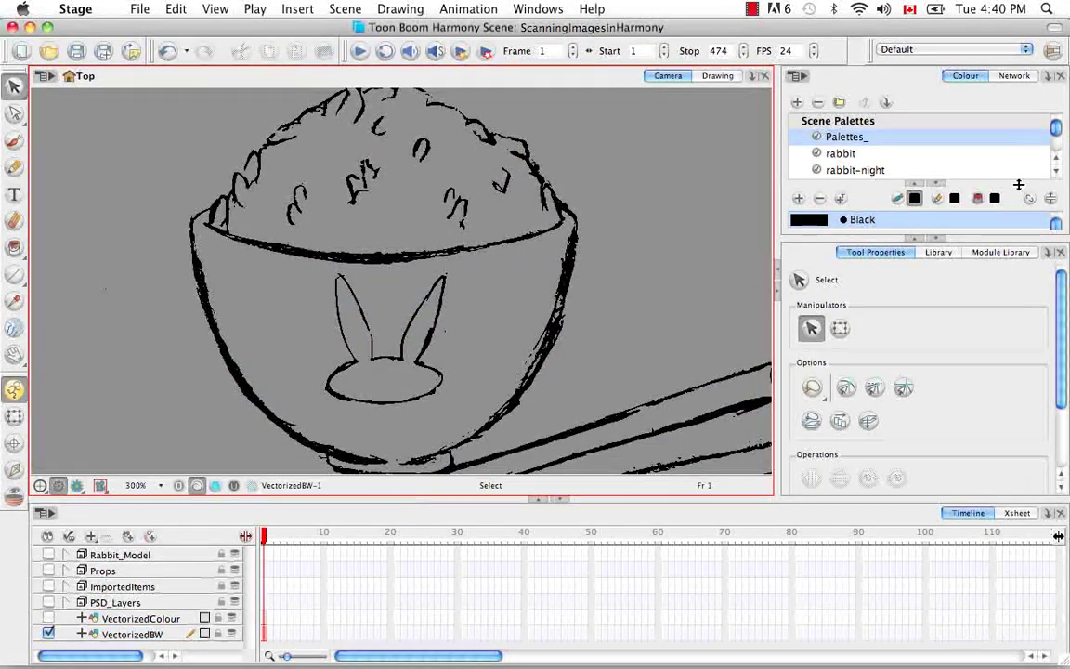
left_click_drag(833, 181, 833, 90)
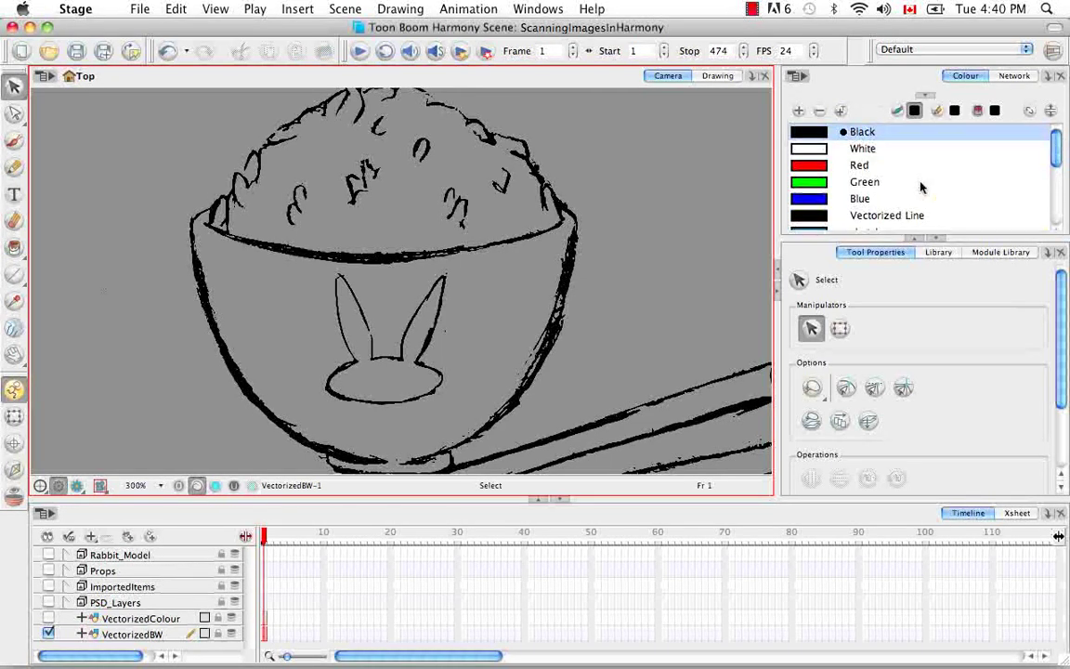
scroll(1059, 160, "down", 2)
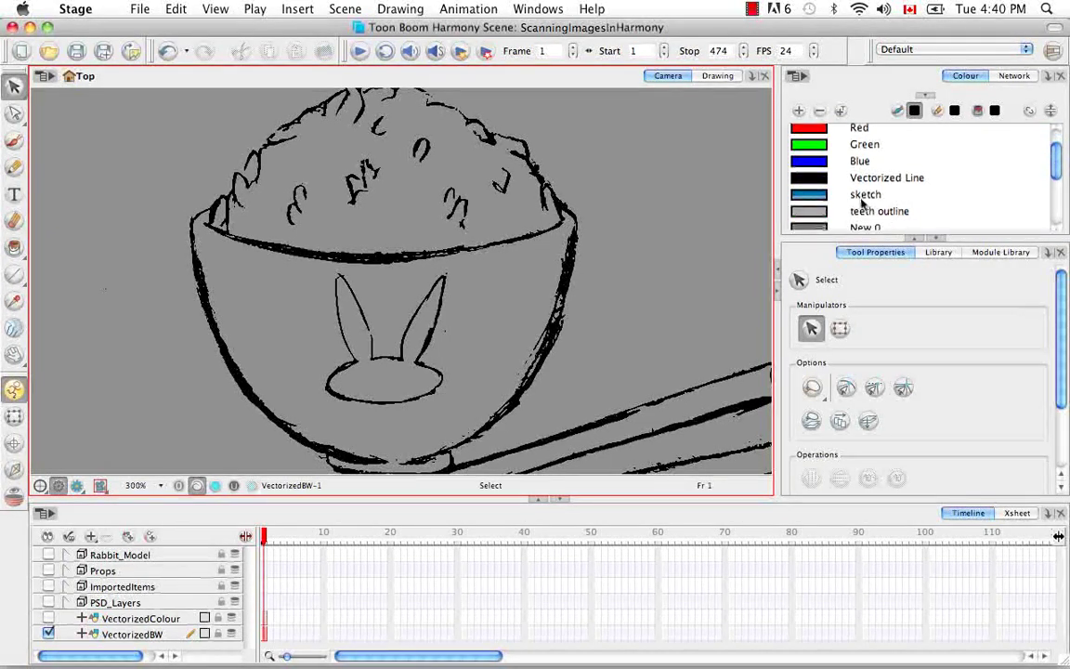
left_click(831, 144)
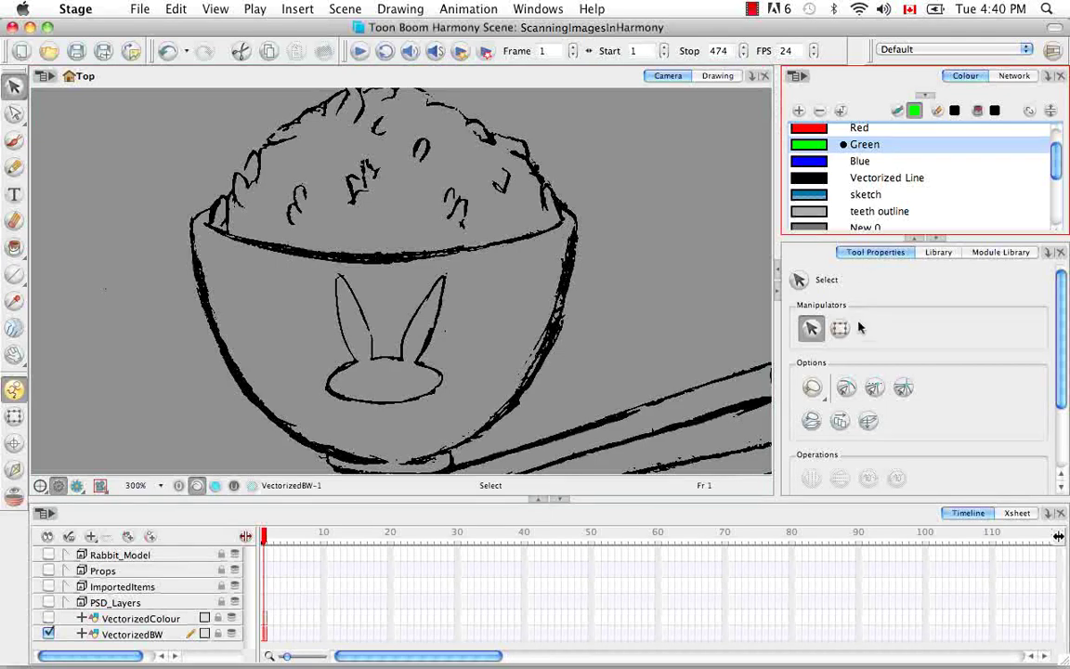
left_click(14, 246)
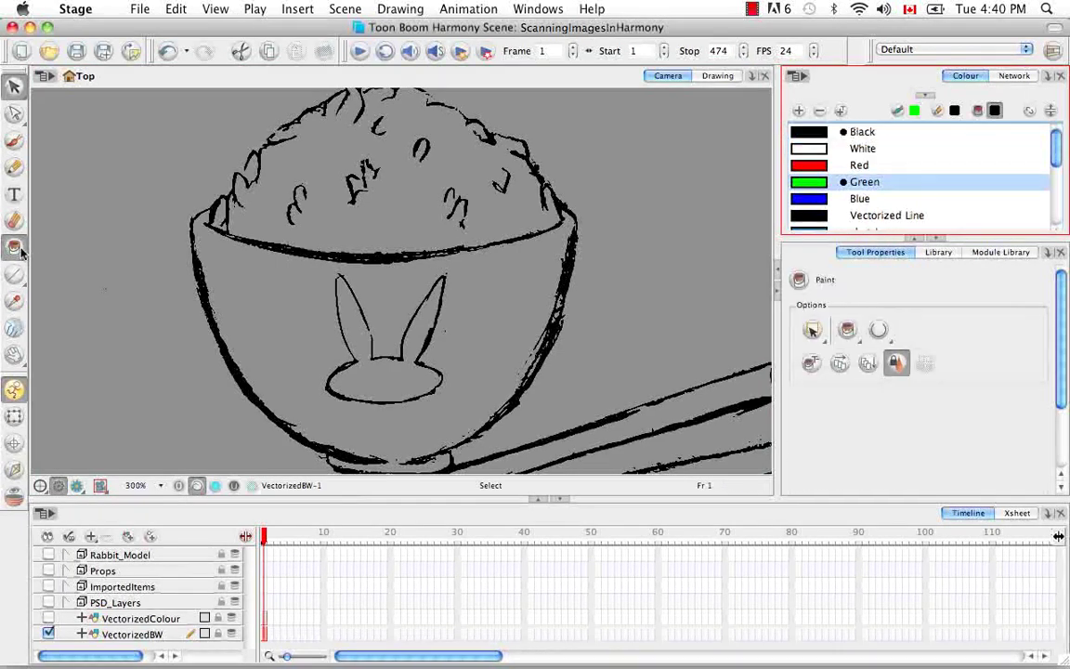
left_click(878, 329)
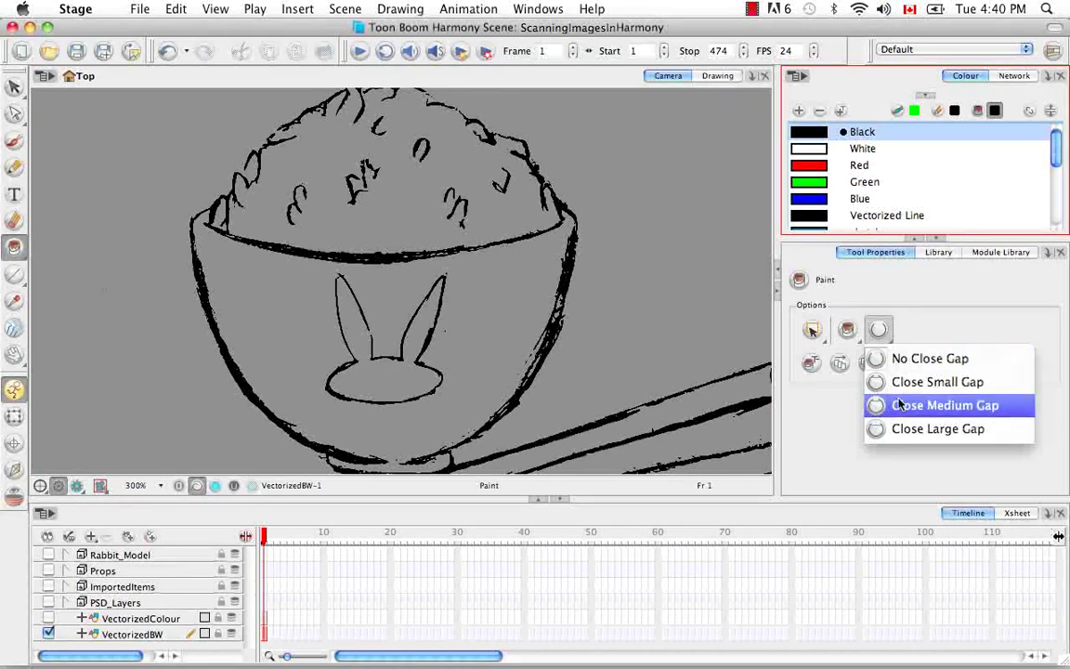
left_click(902, 429)
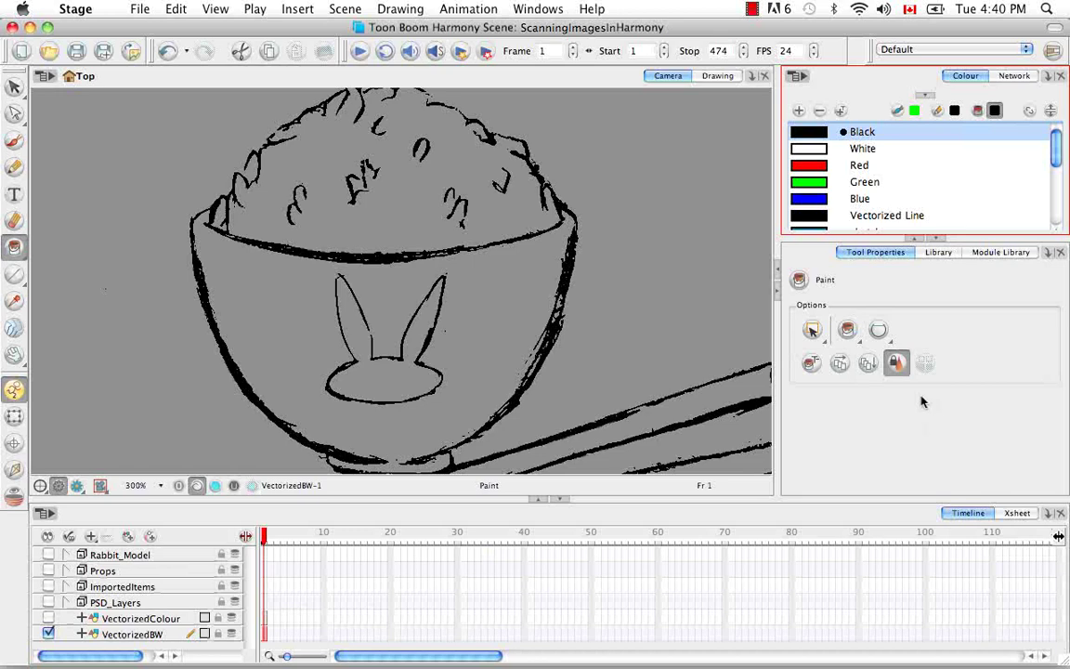
left_click(504, 291)
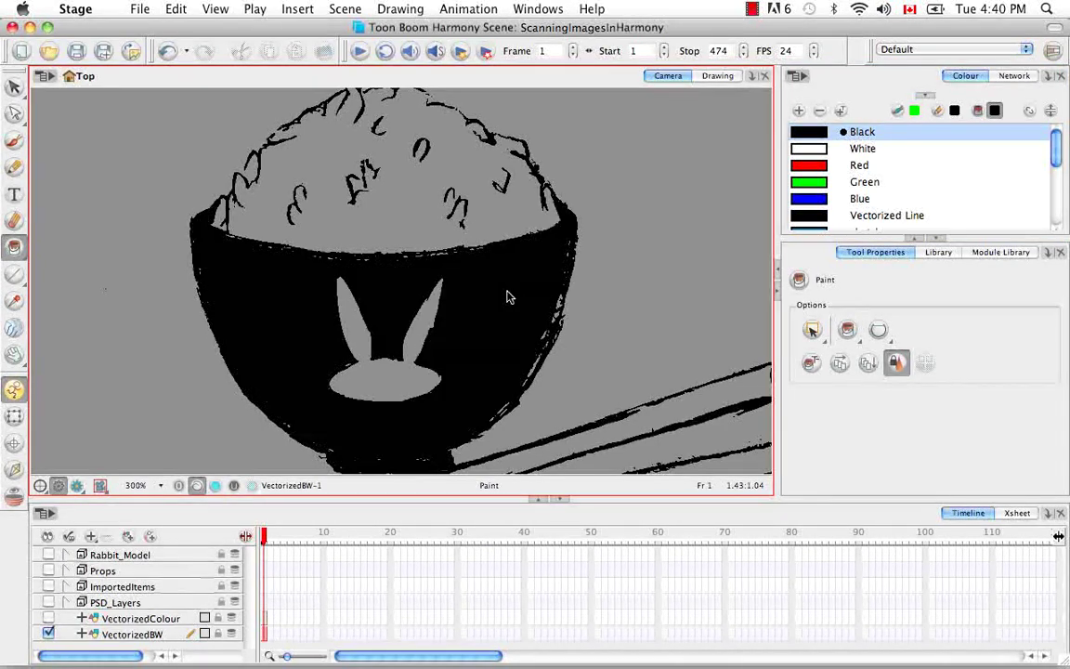
key("super+z")
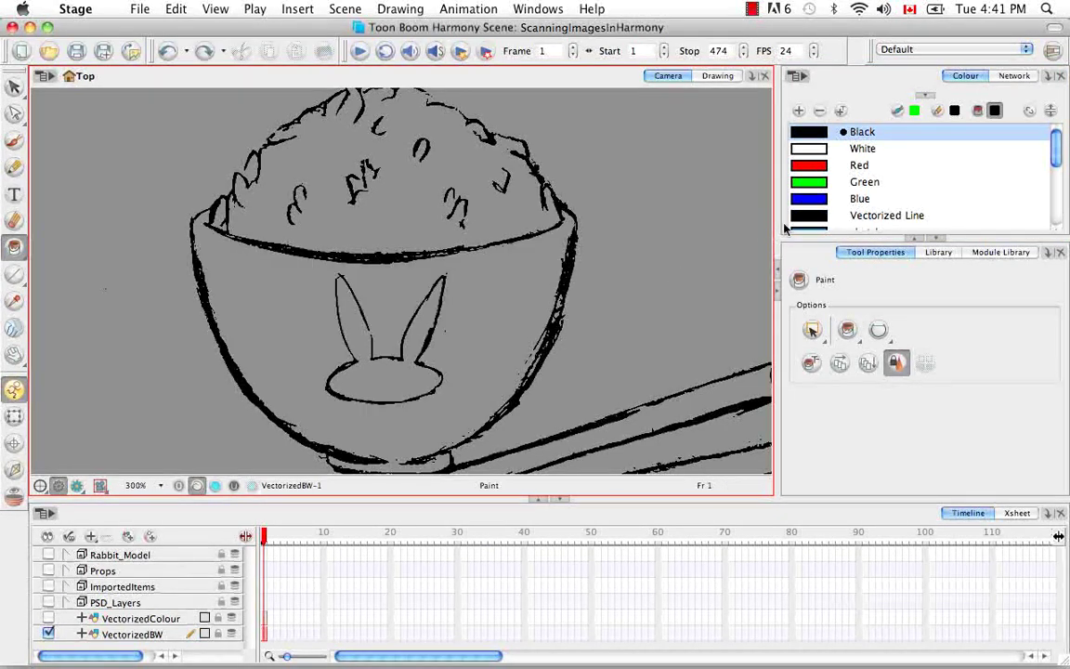
left_click(810, 181)
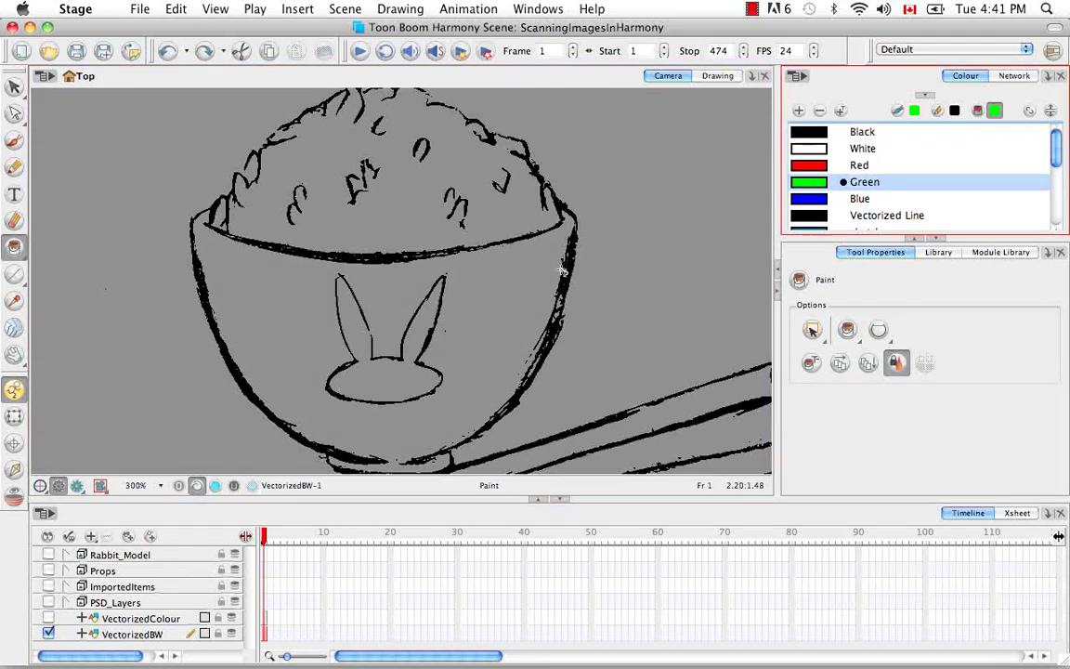
left_click(508, 289)
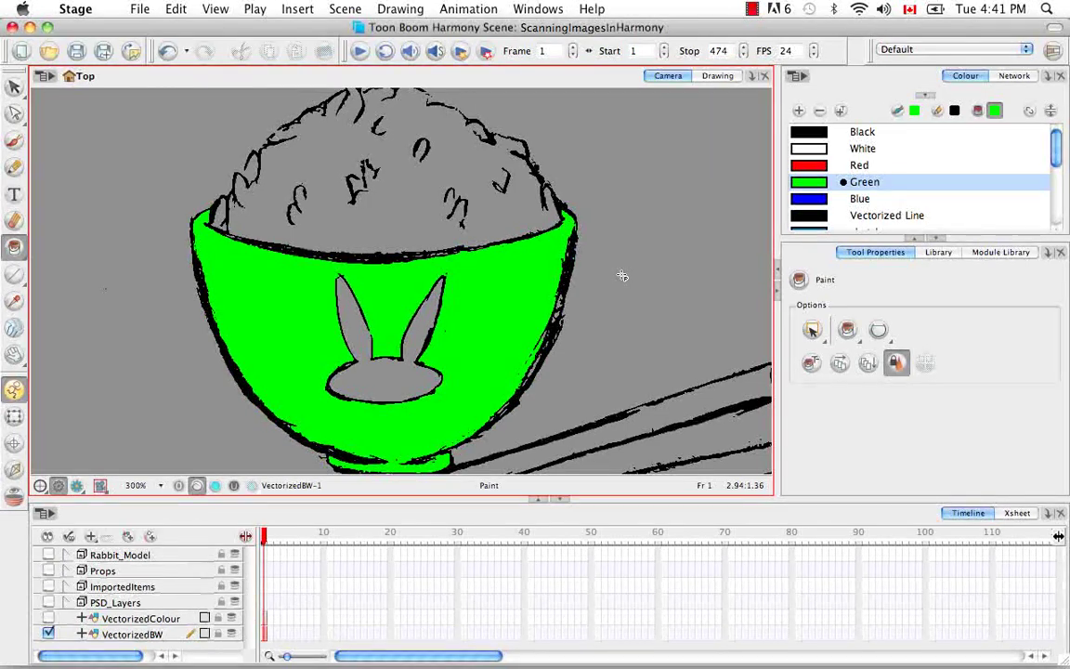
left_click(16, 88)
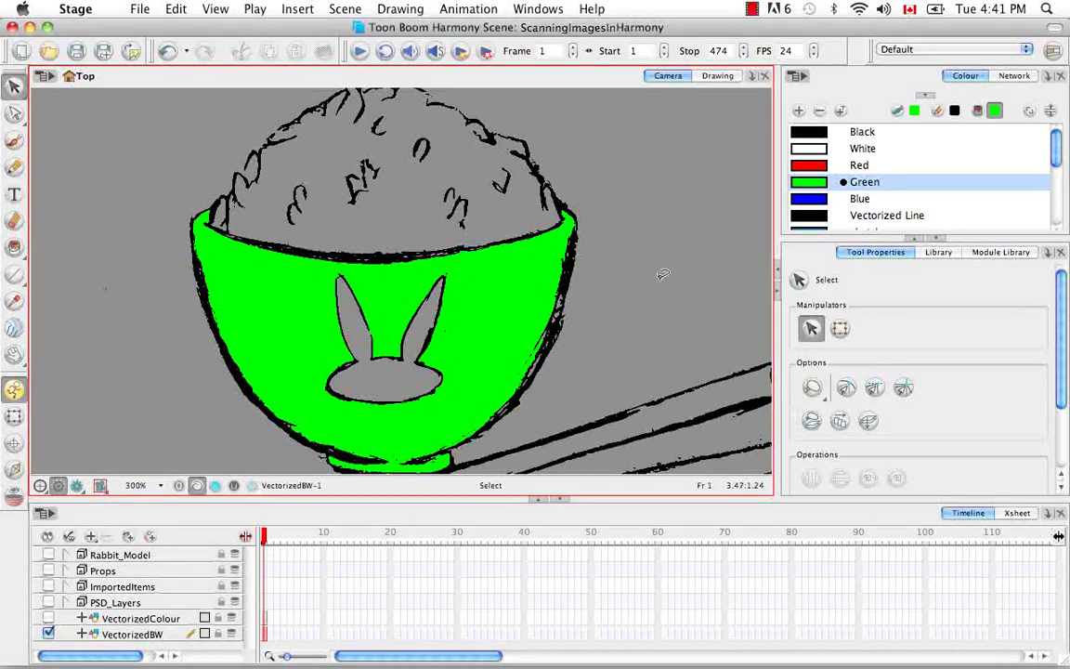
key("super+z")
key("1")
key("1")
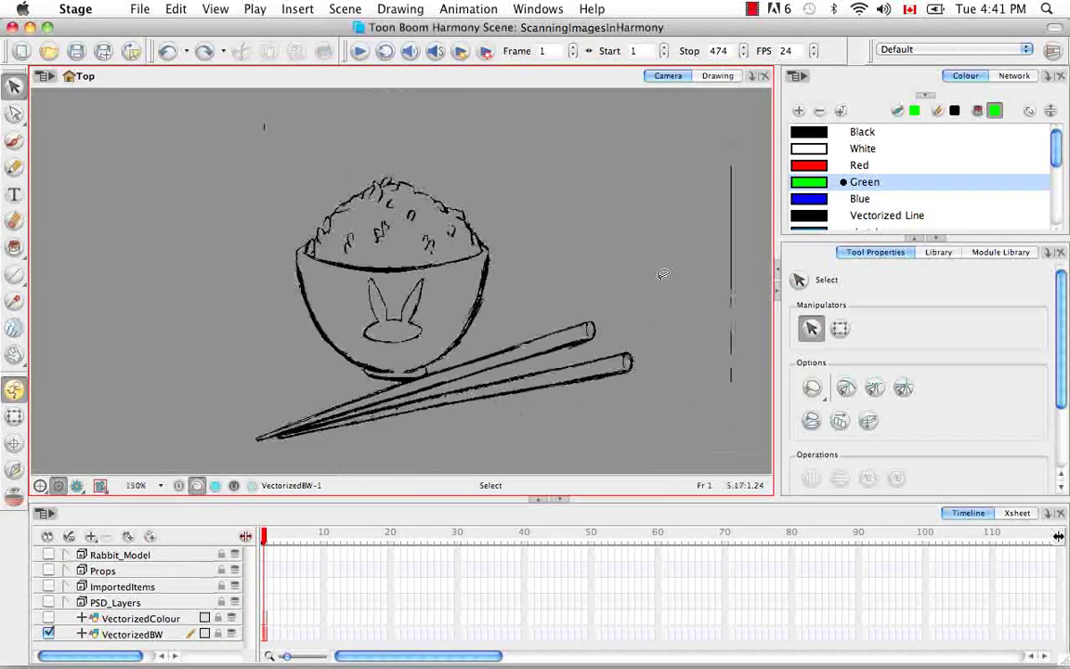
key("1")
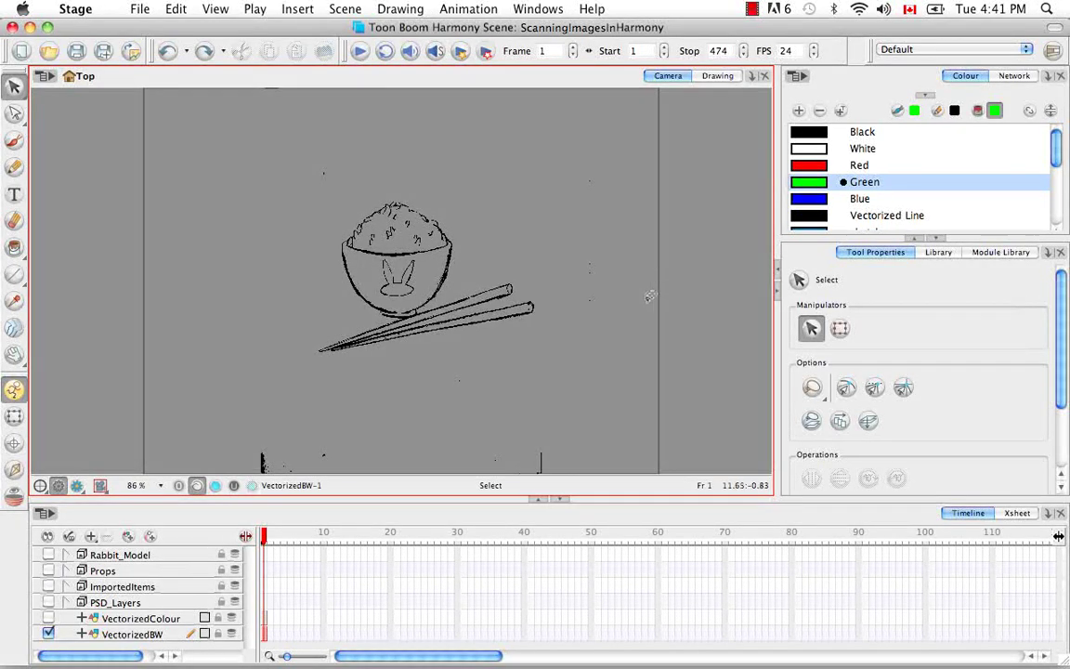
Start a scanner import into a new layer named Bitmap, with vectorization off and TGA file format.
left_click(139, 9)
mouse_move(220, 216)
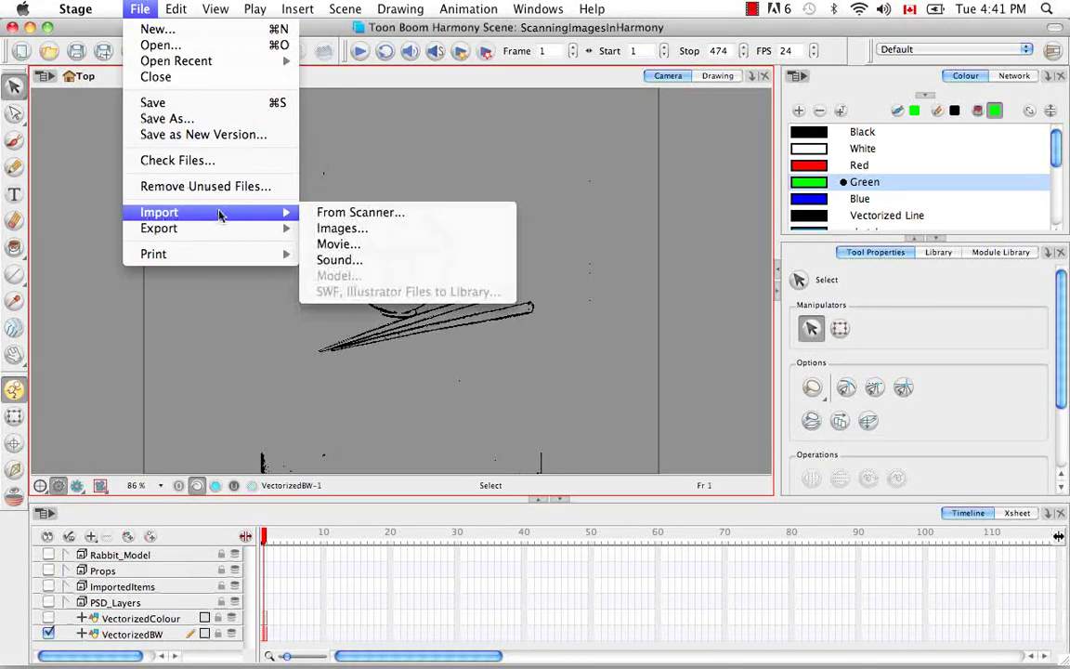
left_click(325, 213)
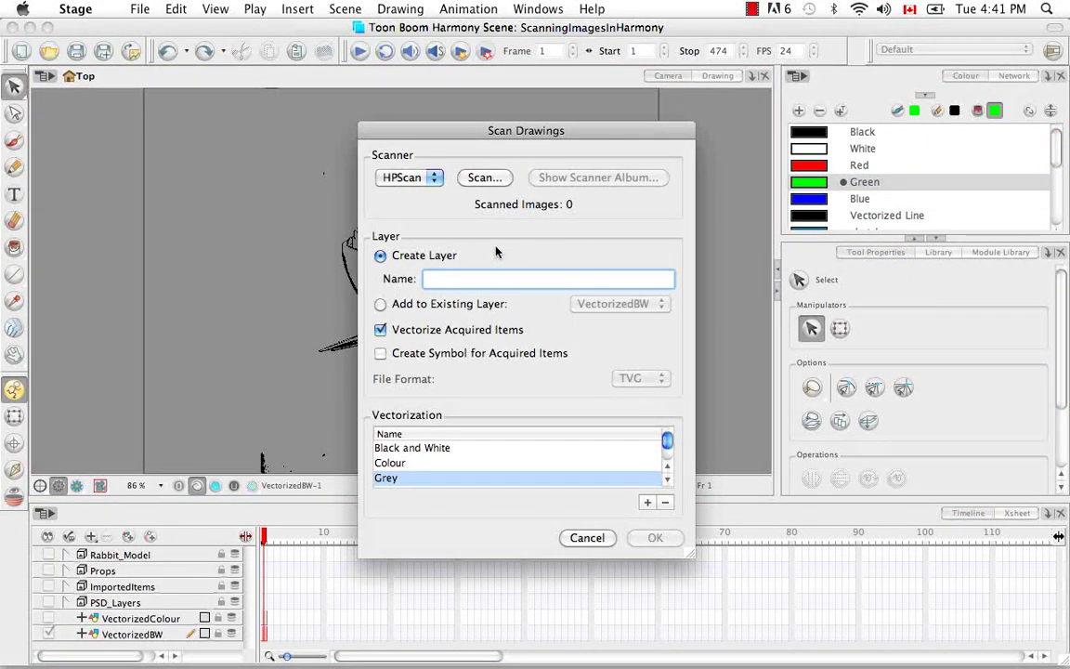
type("Bitmap")
left_click(380, 330)
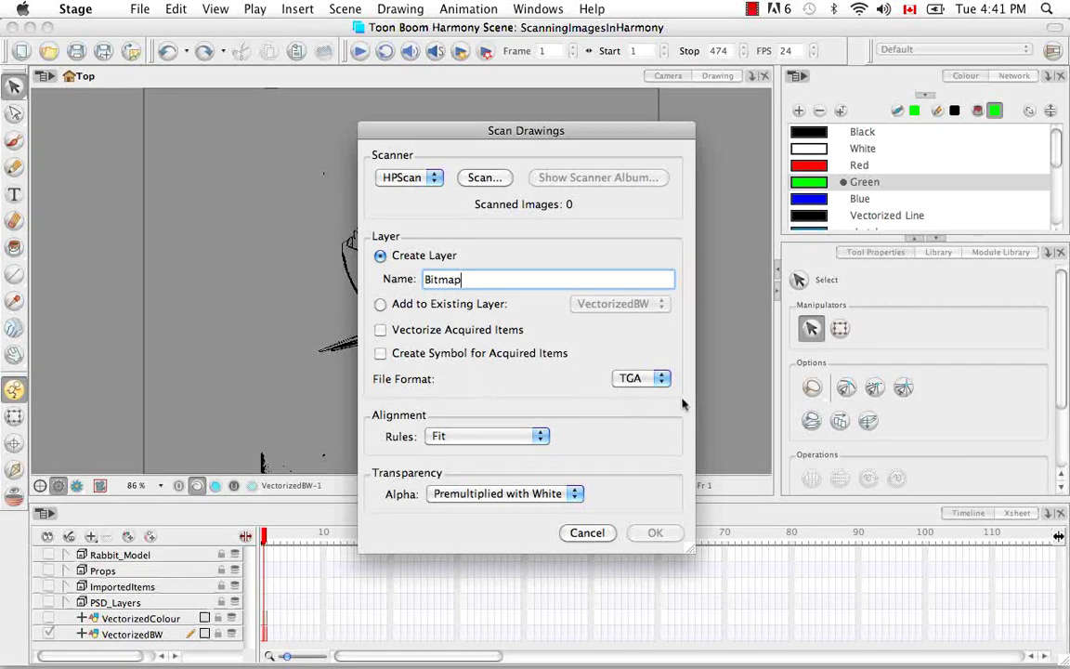
left_click(661, 380)
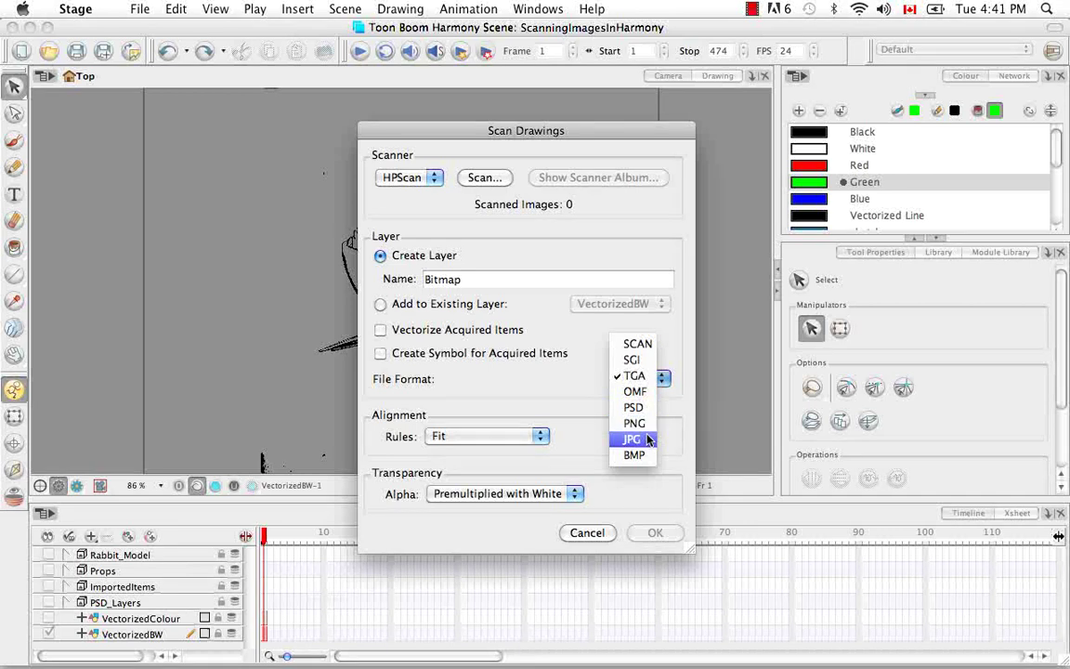
left_click(641, 375)
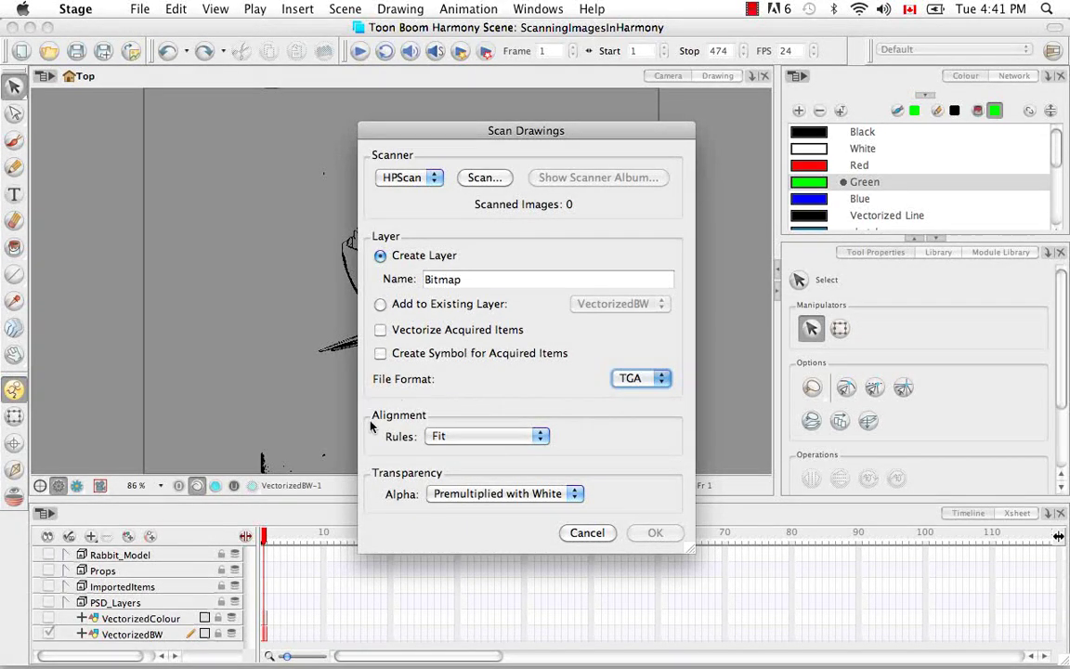
Try the Pan and Project Resolution alignment rules before settling on Fit.
left_click(545, 444)
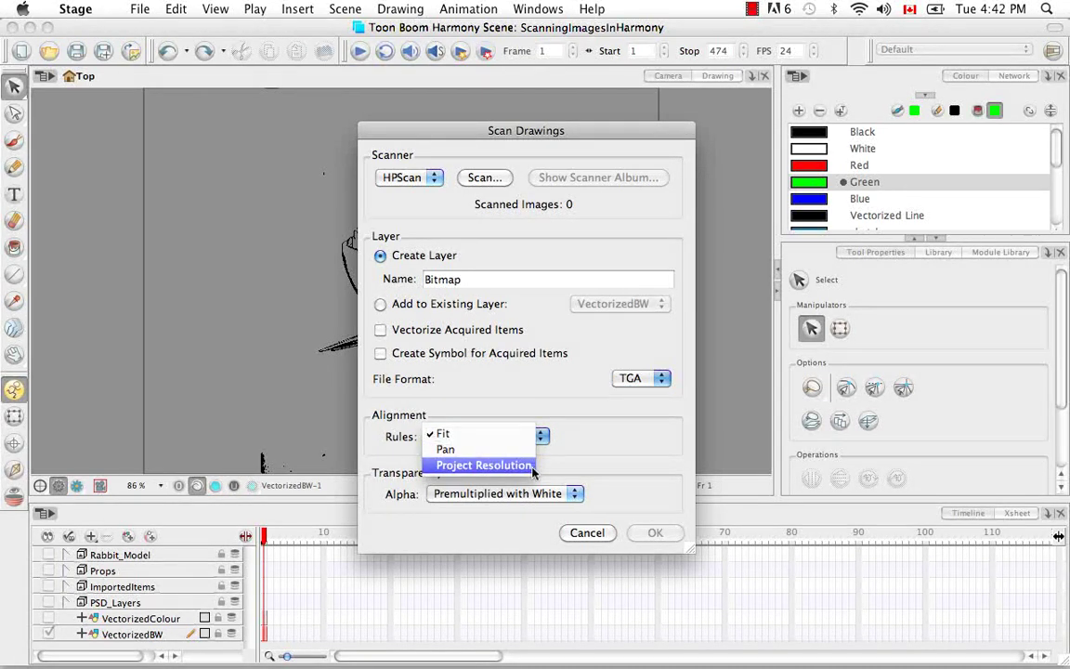
left_click(560, 467)
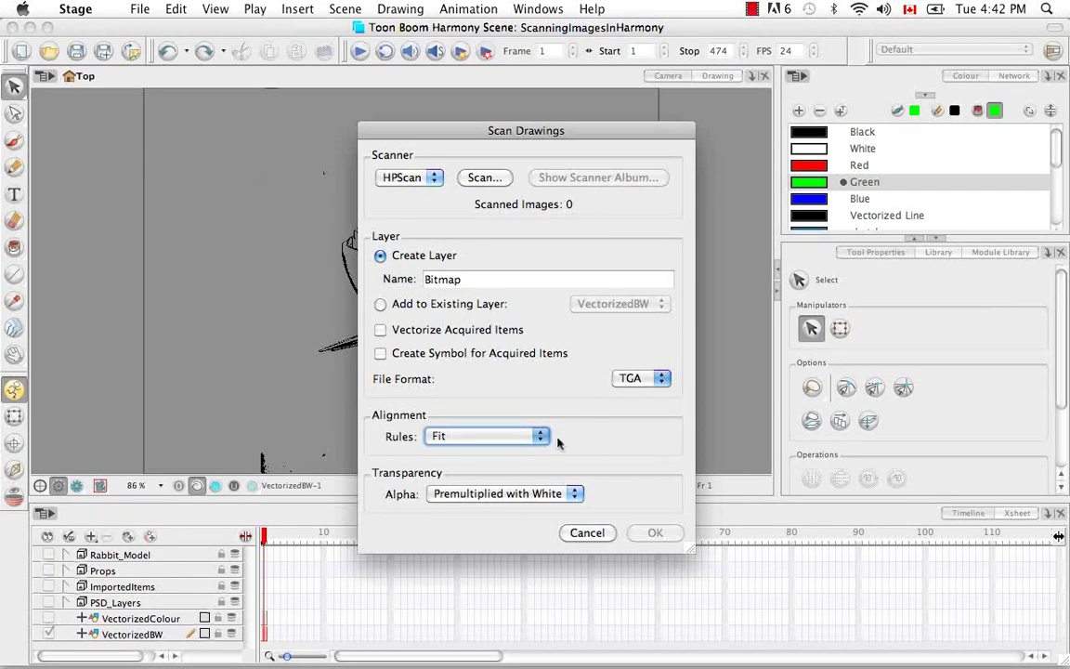
left_click(492, 436)
left_click(526, 453)
left_click(539, 436)
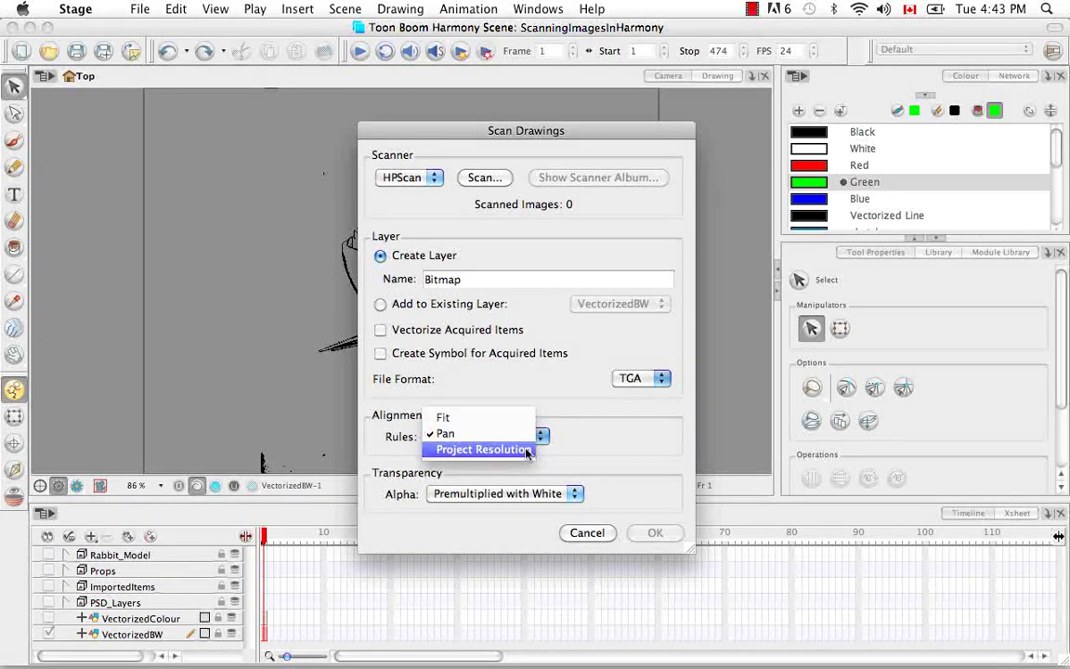
left_click(525, 448)
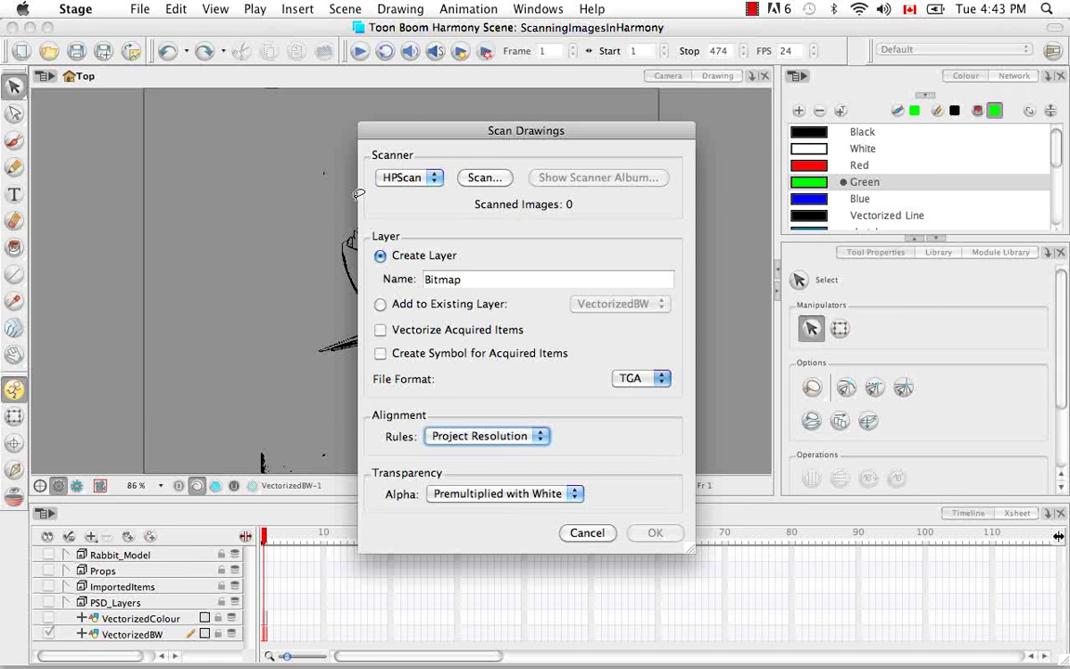
left_click(487, 436)
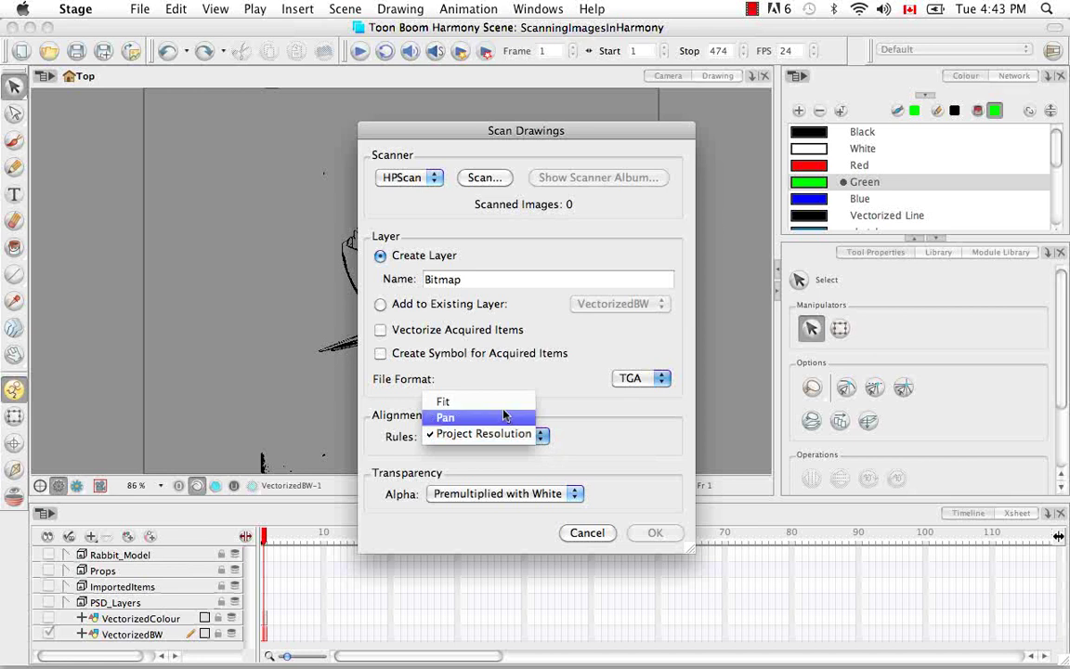
left_click(501, 405)
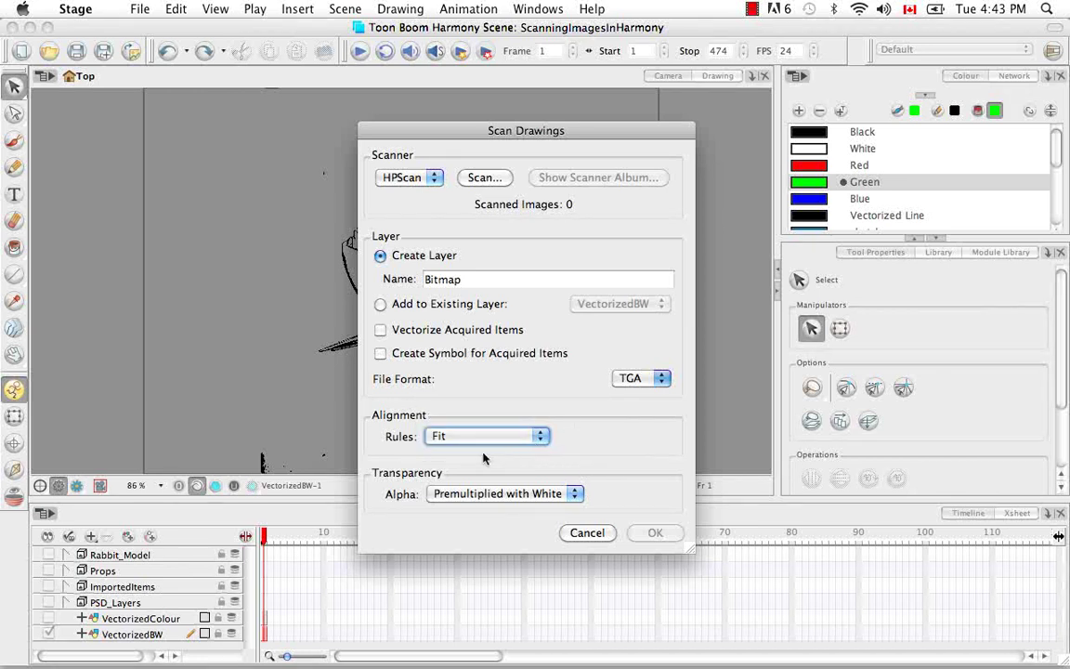
Try Clamp Colour to Alpha, then set the alpha back to Premultiplied with White.
left_click(575, 494)
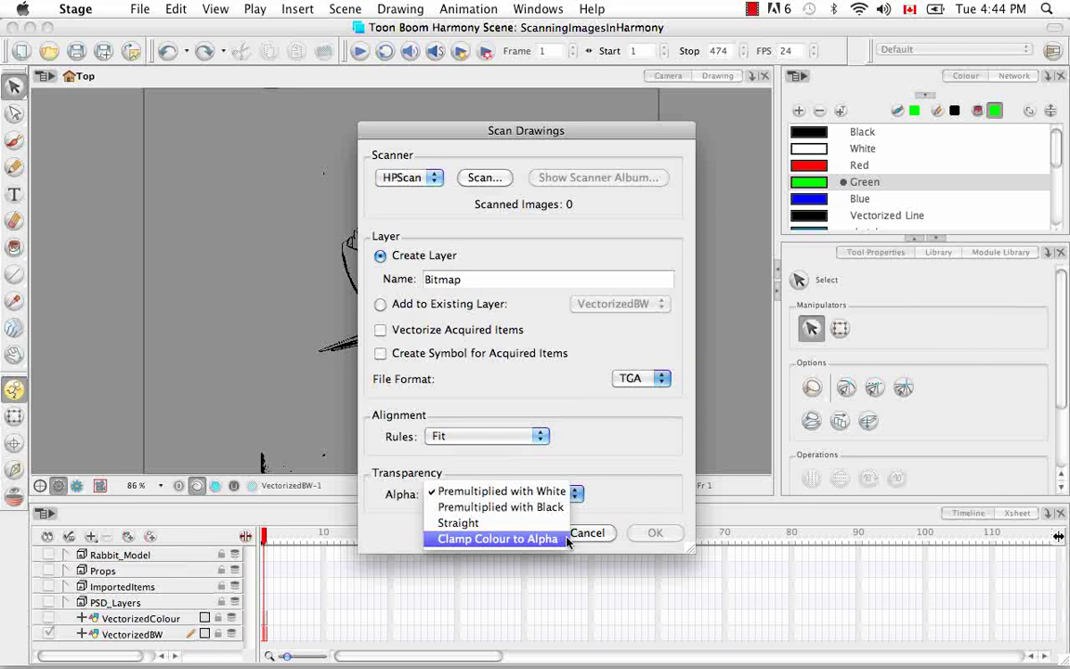
left_click(538, 538)
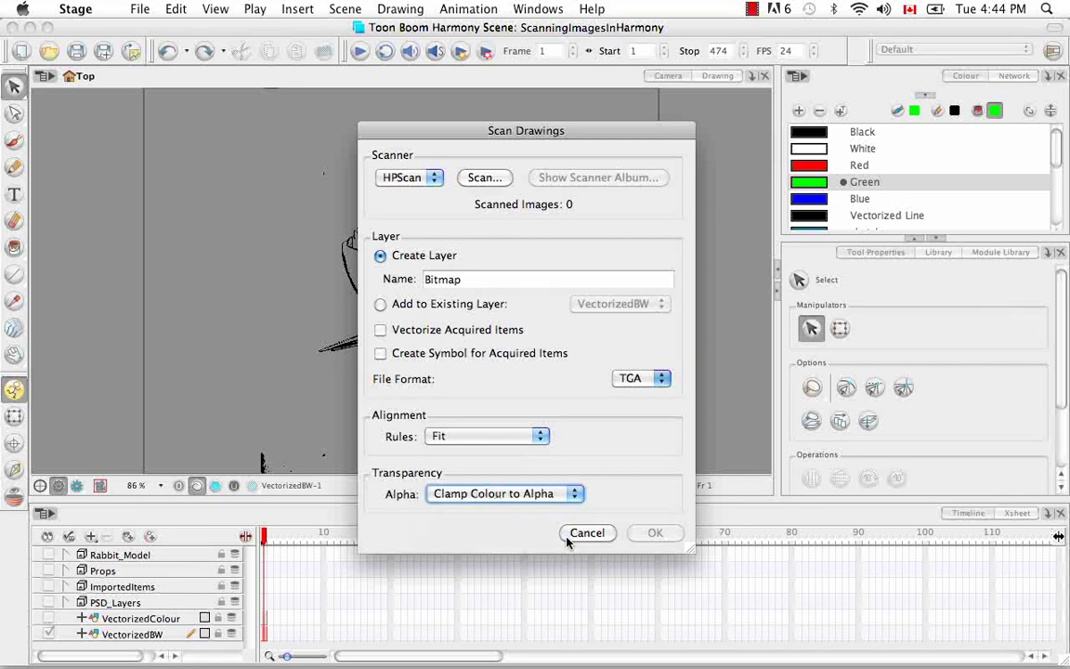
left_click(575, 494)
left_click(502, 444)
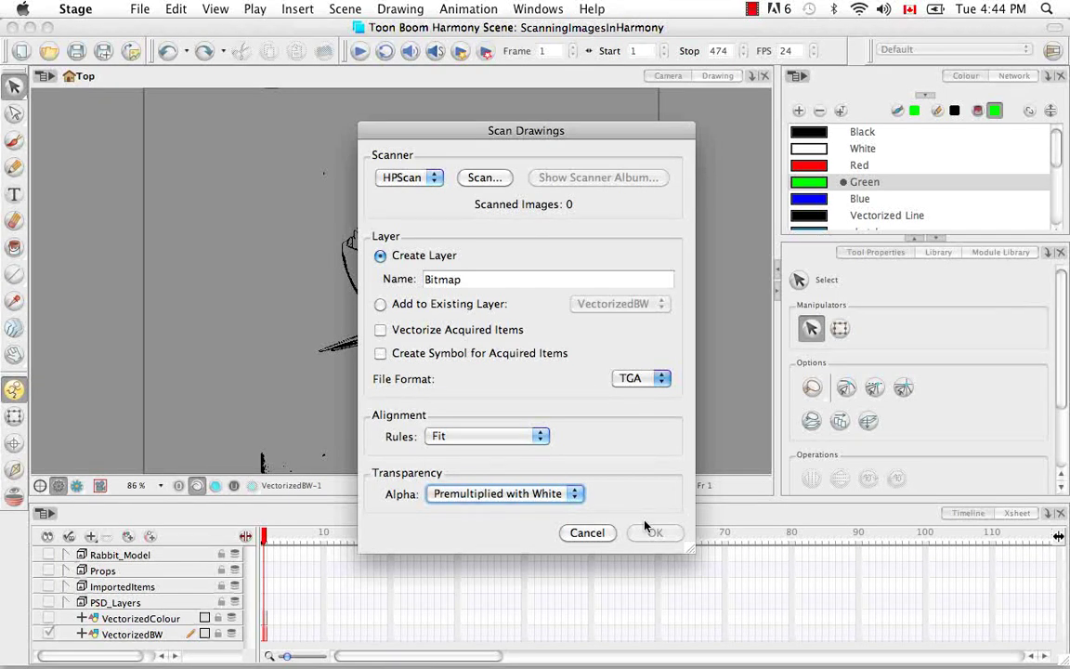
Scan the pencil bowl drawing with the Pictures profile and return the 1696 x 2333 image to Harmony.
left_click(485, 177)
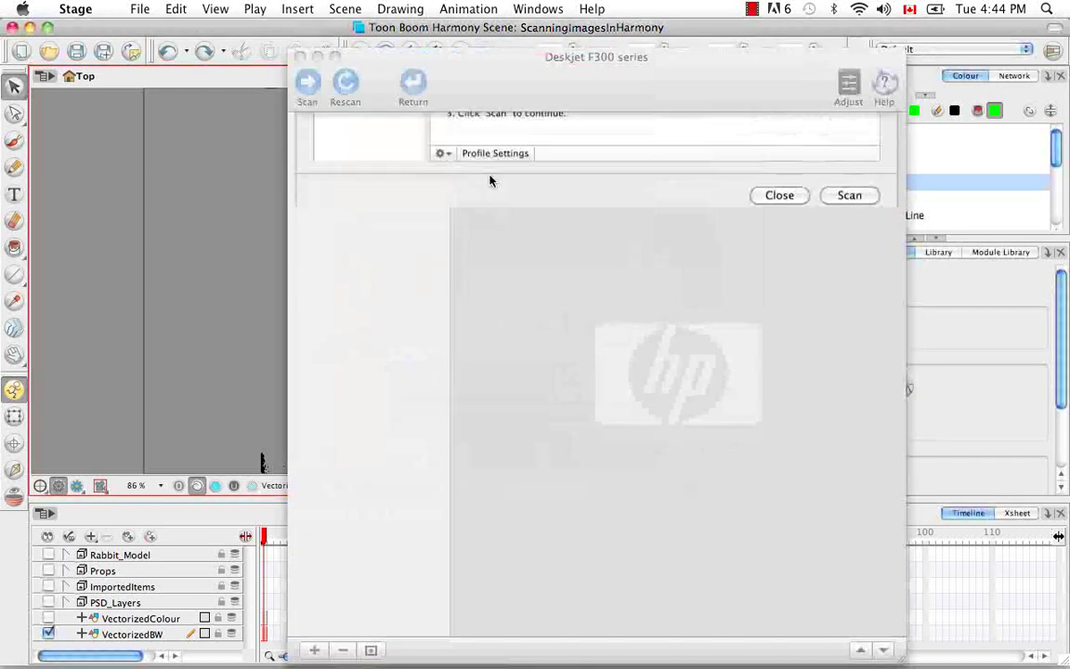
left_click(569, 191)
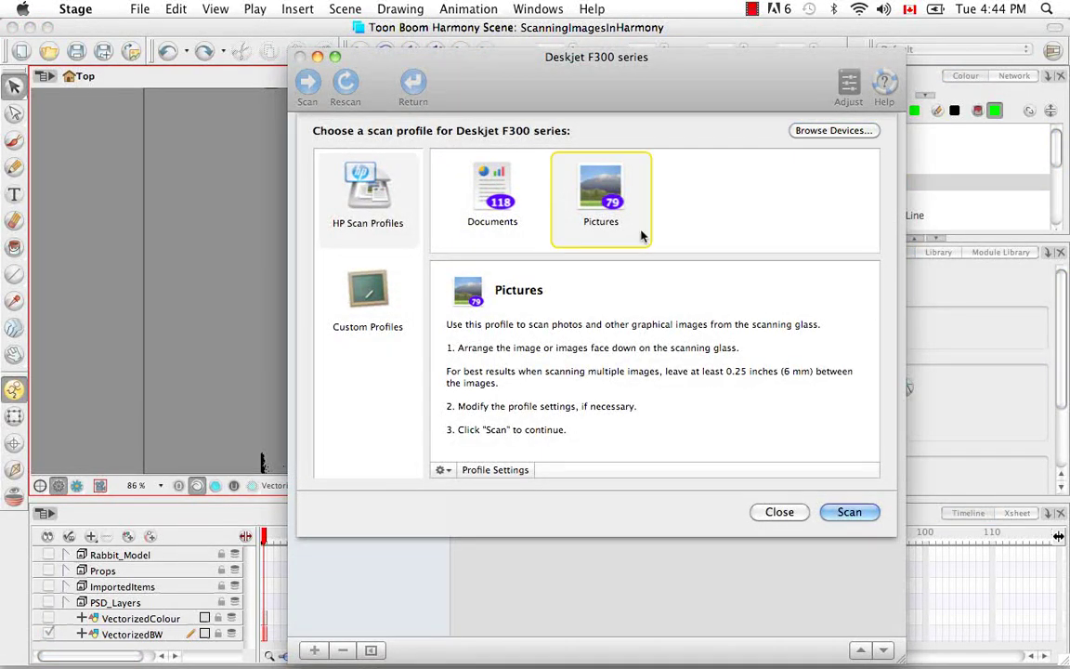
left_click(848, 512)
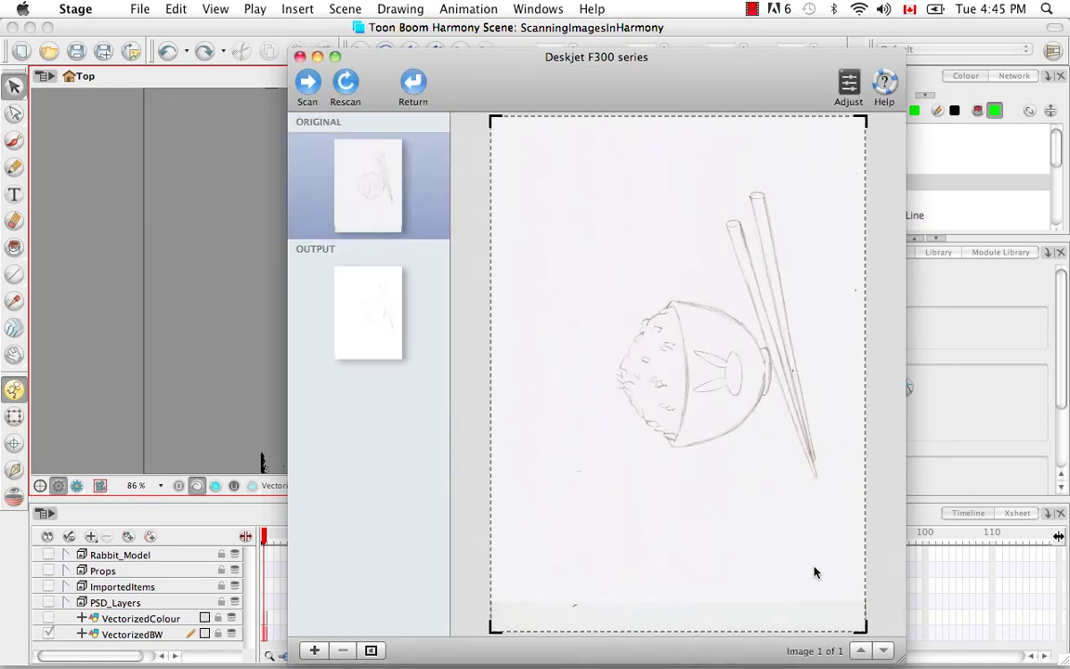
left_click(415, 89)
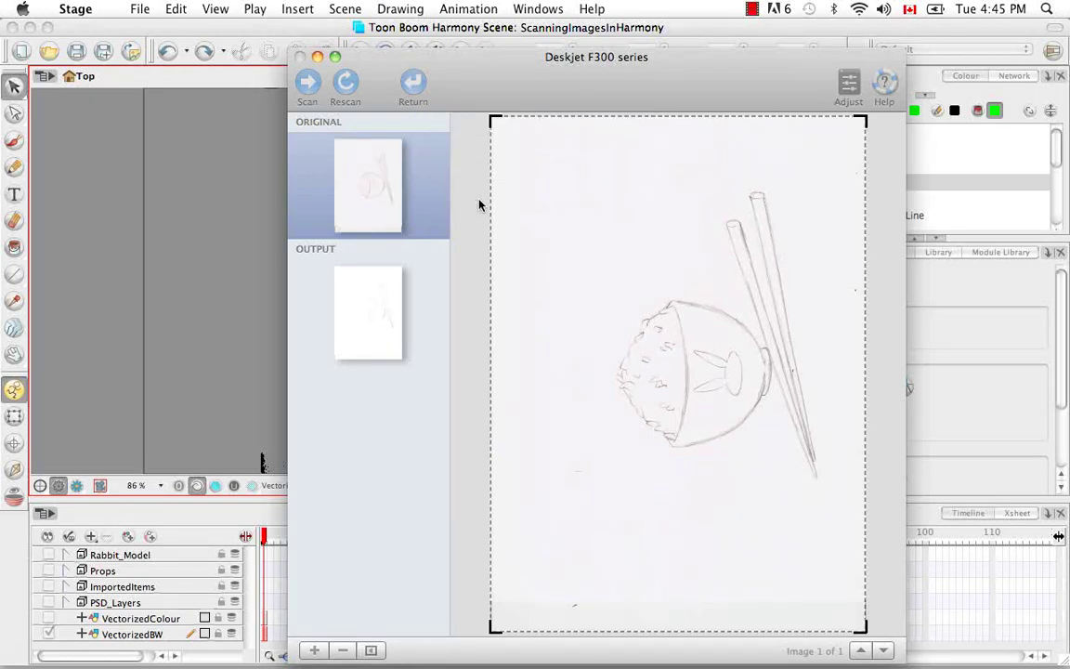
Close the scanner, inspect the scan at different album Scale settings, then close the Scanner Album.
left_click(299, 57)
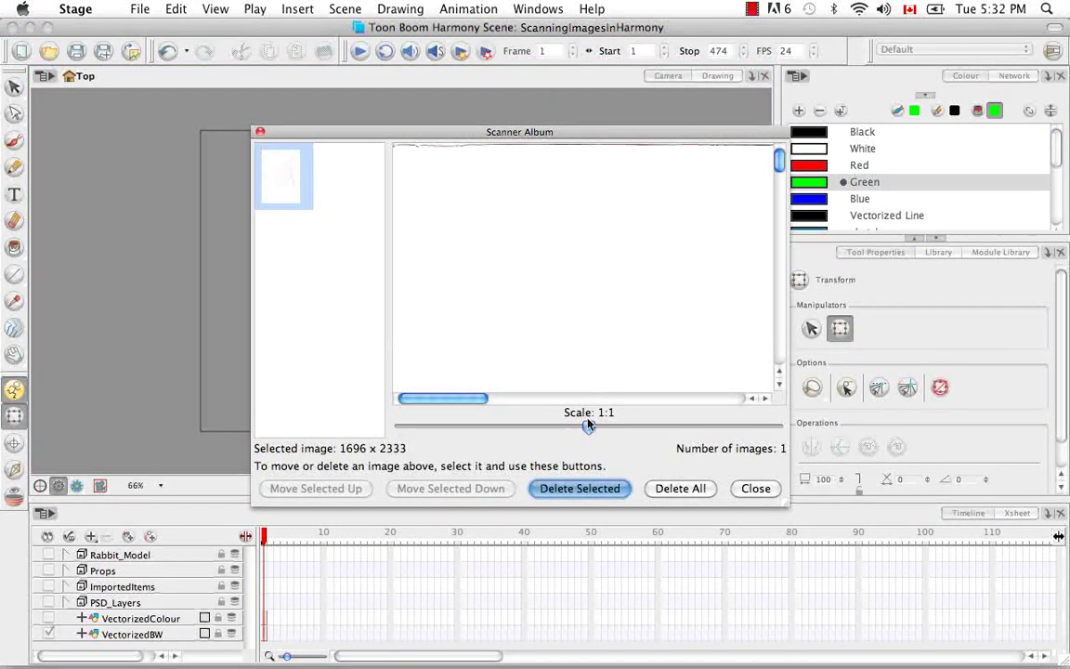
left_click_drag(588, 426, 509, 418)
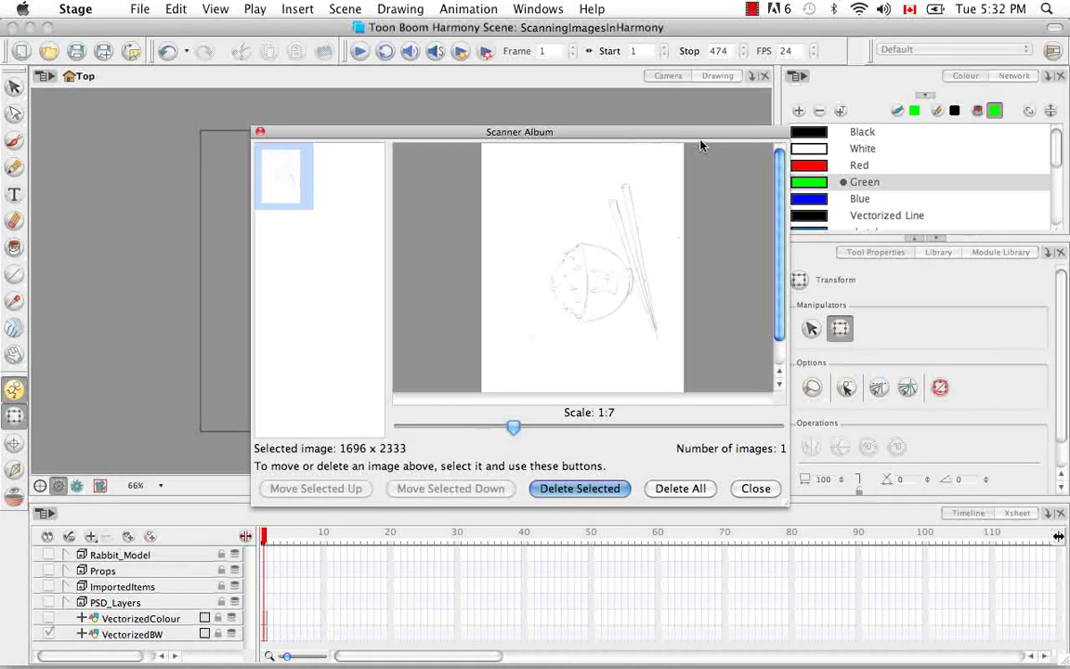
mouse_move(514, 426)
left_mouse_down()
mouse_move(576, 428)
mouse_move(648, 401)
left_mouse_up()
scroll(703, 237, "up", 5)
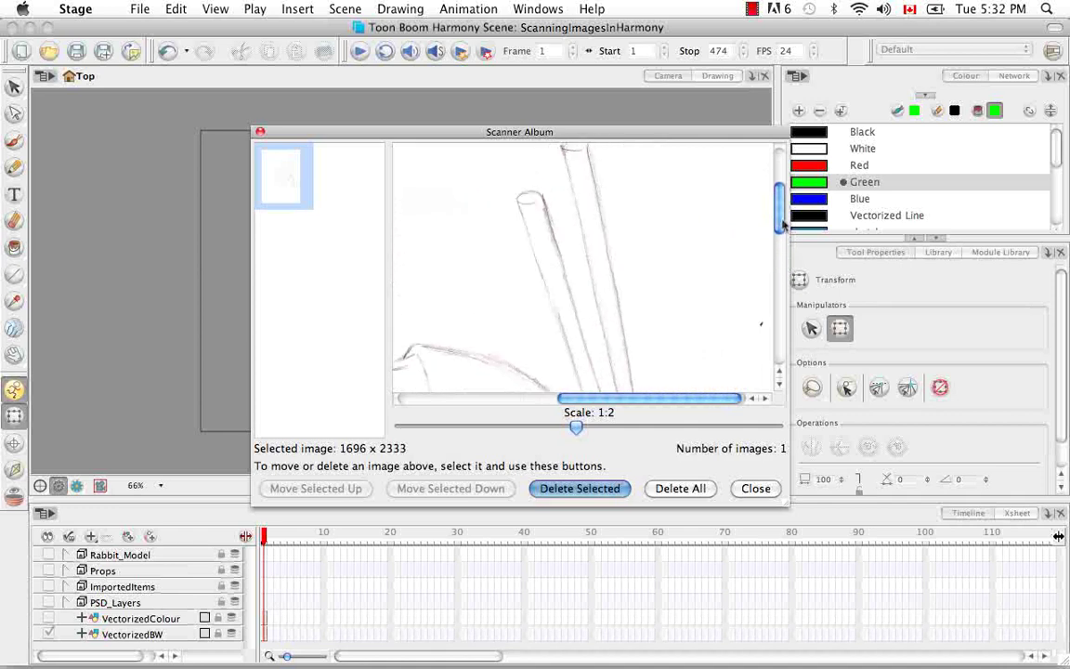
left_click_drag(716, 406, 616, 406)
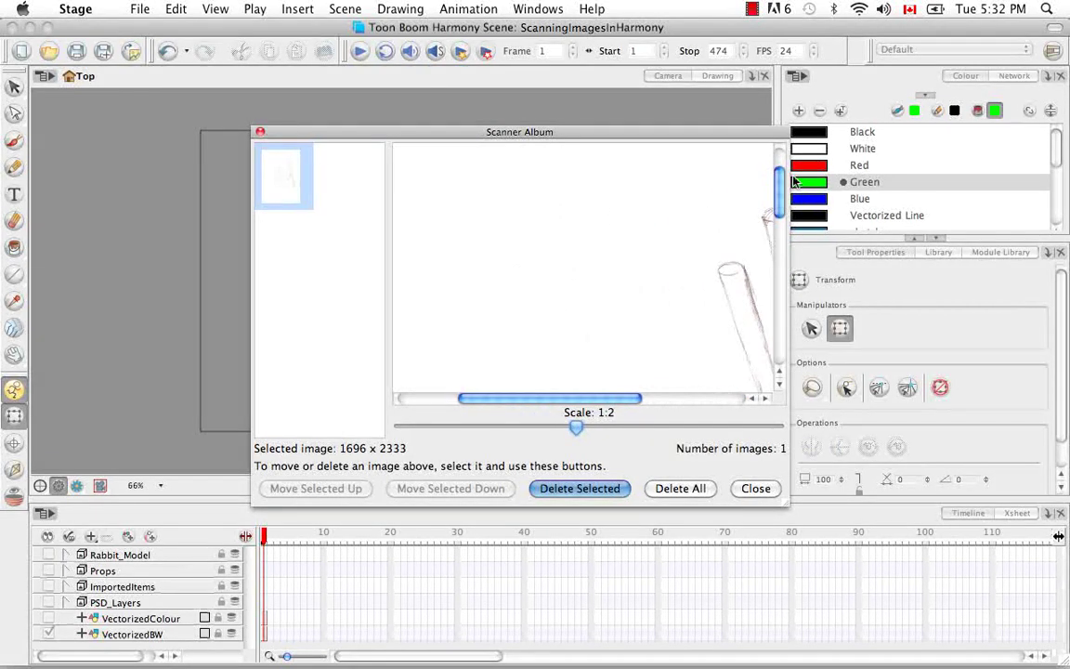
scroll(604, 356, "down", 5)
scroll(585, 362, "right", 5)
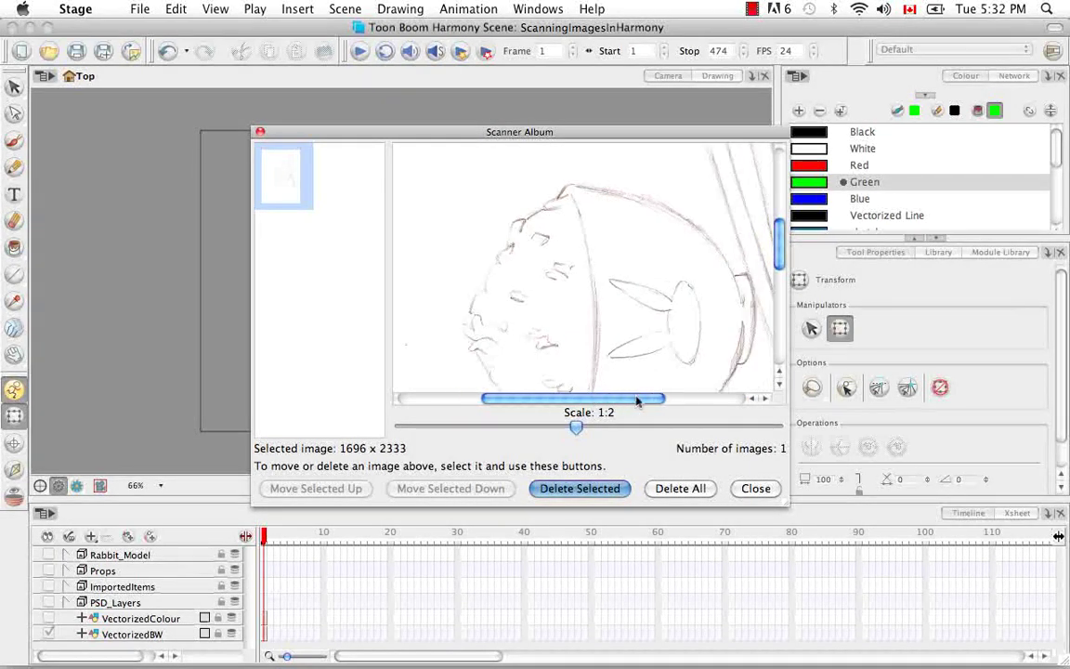
left_click(763, 495)
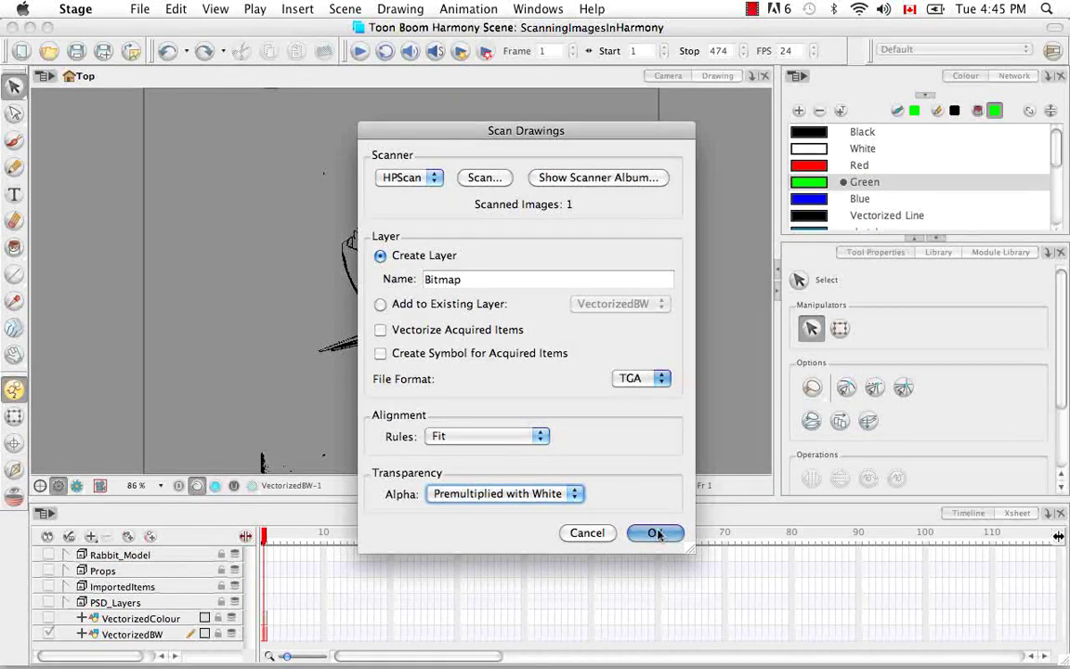
Import the raw scan as the Bitmap layer and disable VectorizedBW in the Timeline.
left_click(655, 534)
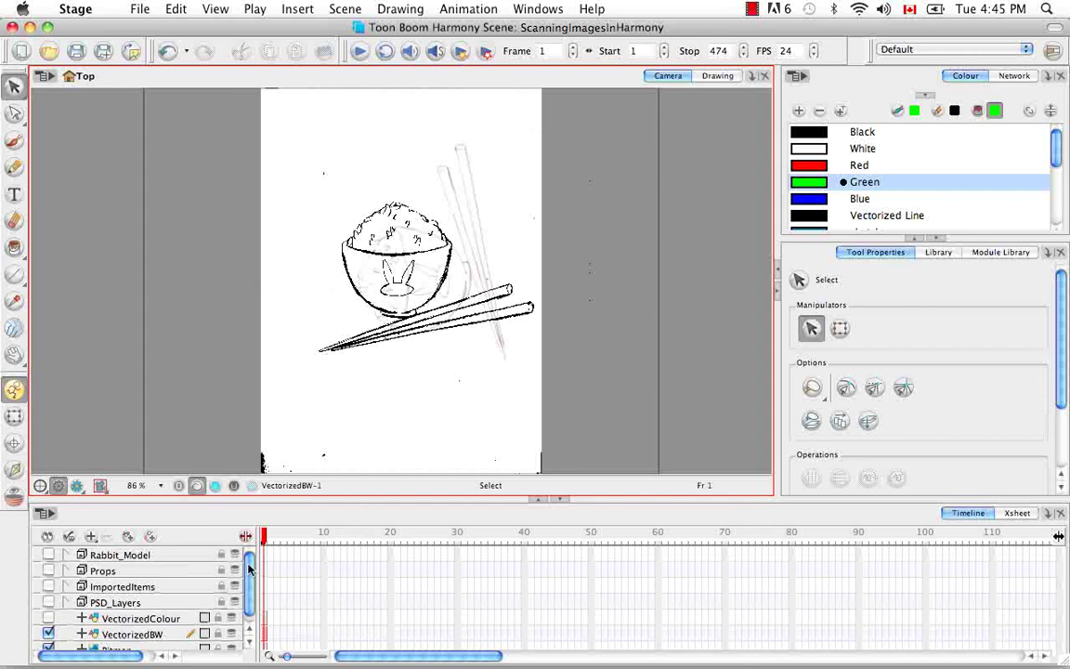
scroll(237, 571, "down", 1)
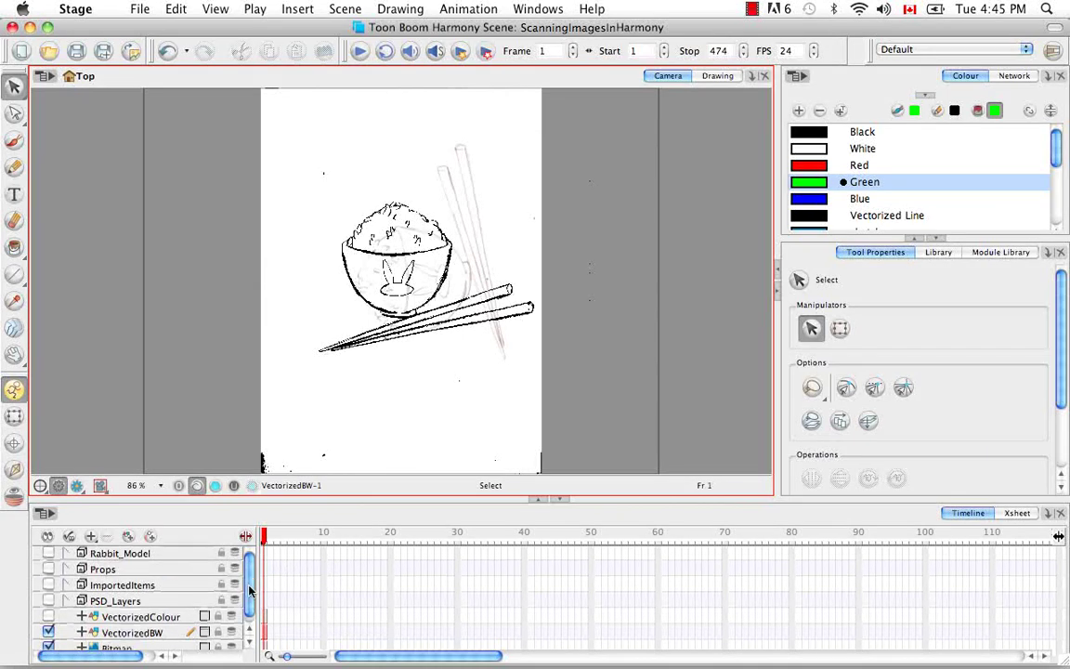
left_click(49, 626)
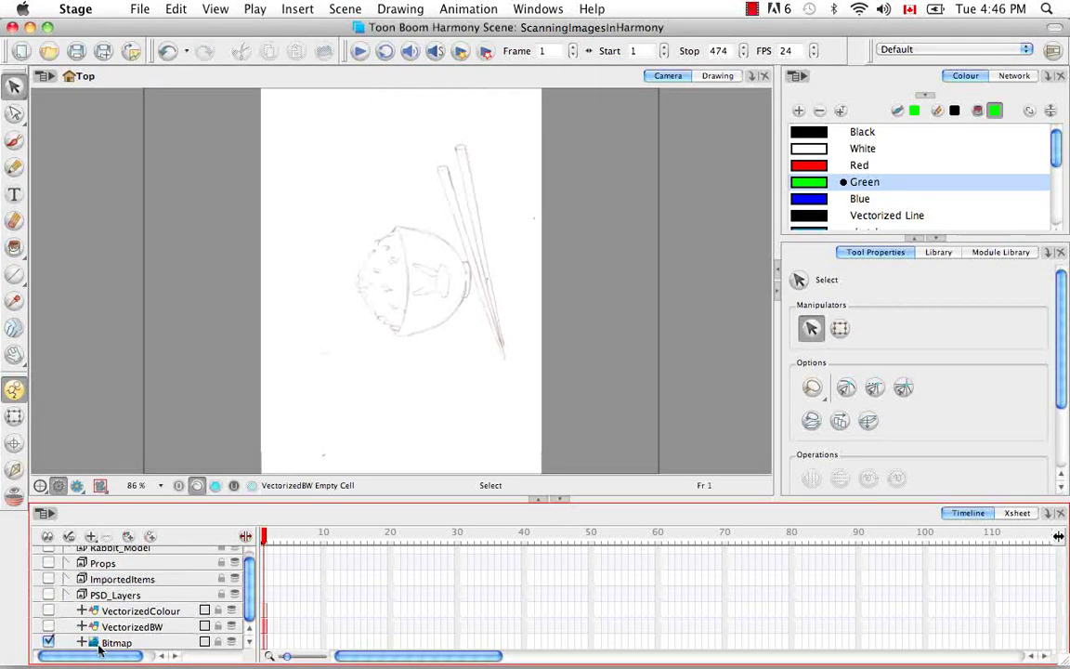
Rotate the scanned pencil bitmap about 90° clockwise so it sits landscape within the camera frame.
left_click(323, 349)
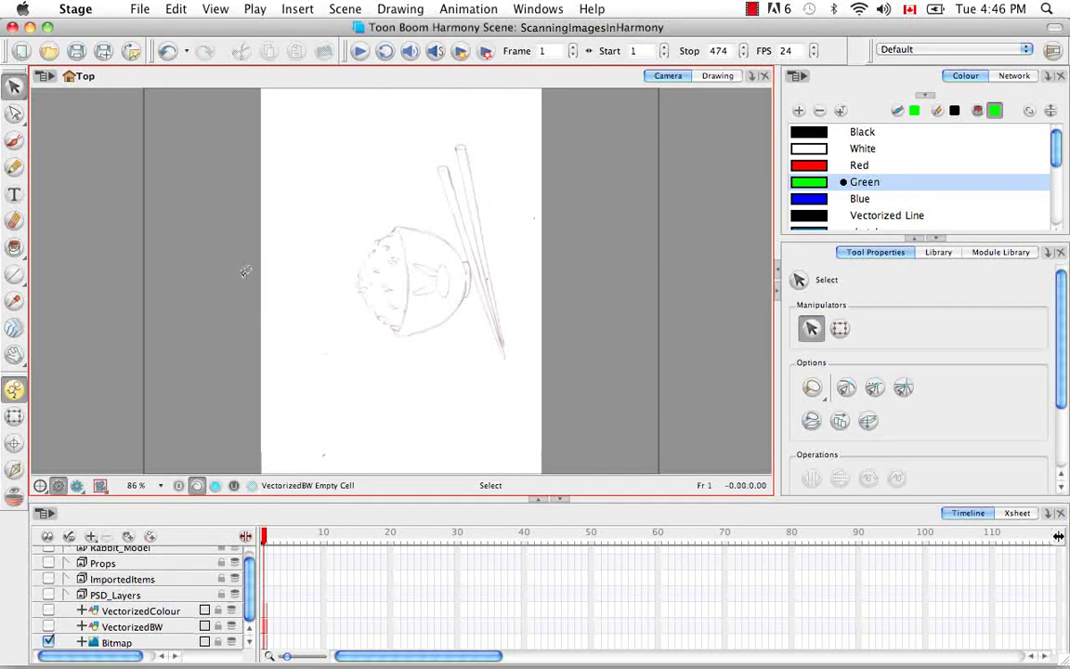
left_click_drag(242, 275, 716, 279)
mouse_move(241, 232)
left_mouse_down()
mouse_move(490, 386)
mouse_move(599, 423)
left_mouse_up()
left_click_drag(262, 444, 583, 220)
left_click(14, 416)
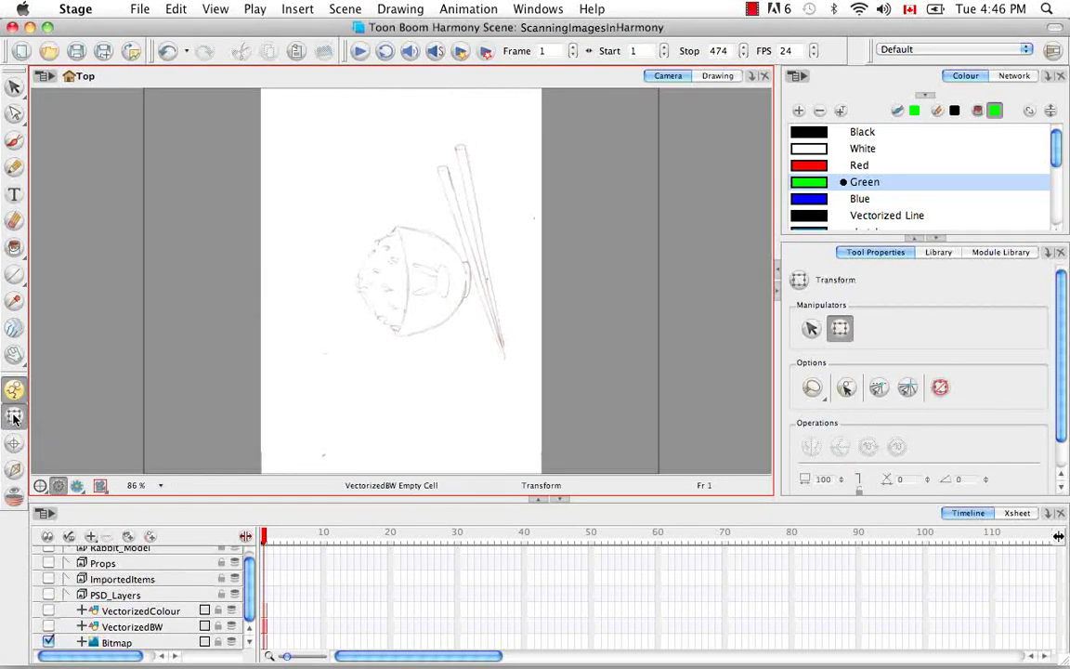
left_click(371, 270)
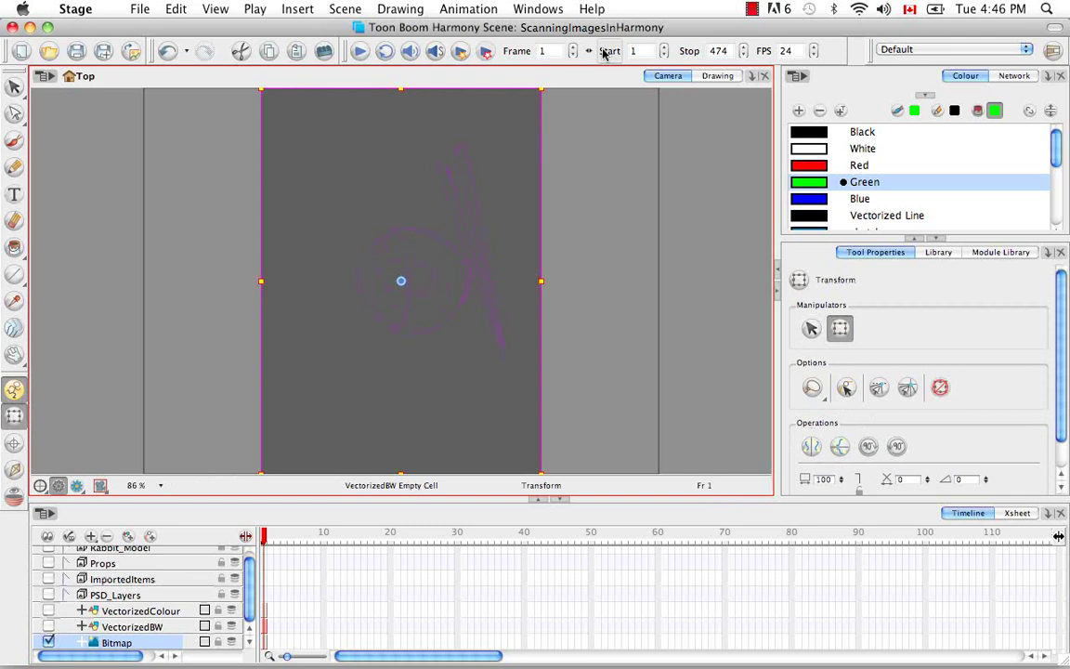
left_click(548, 102)
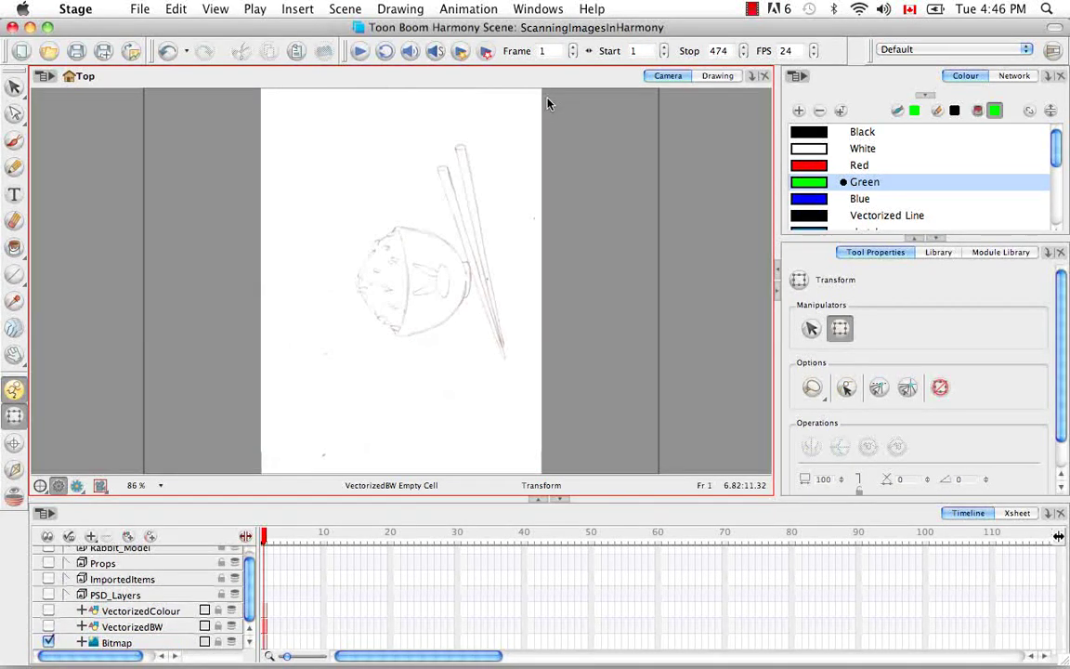
key("2")
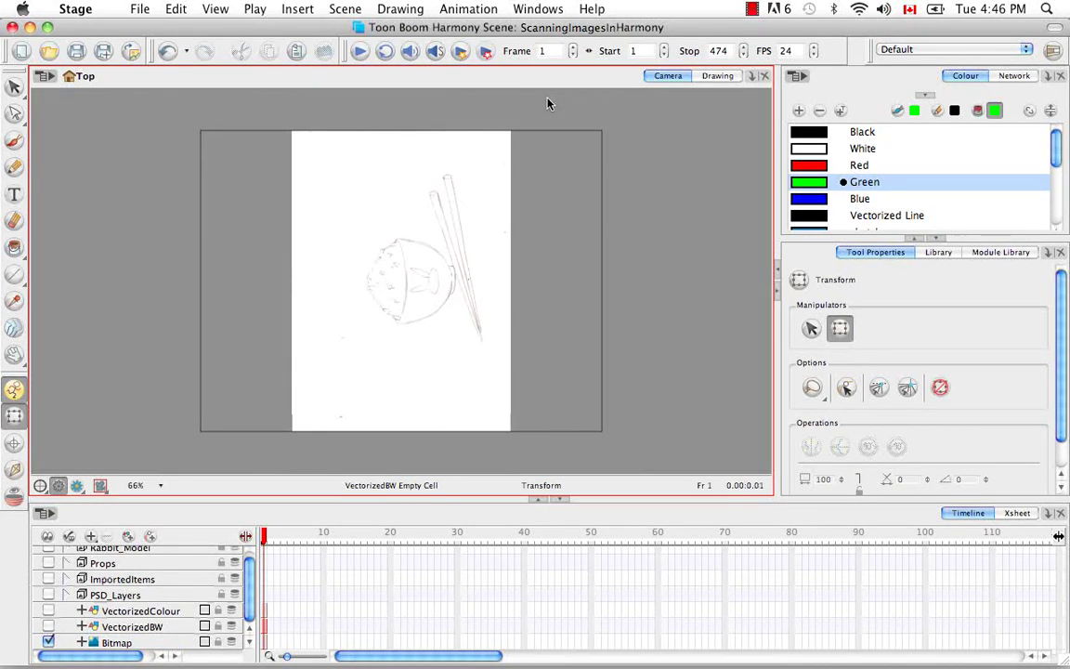
mouse_move(548, 102)
left_mouse_down()
mouse_move(453, 247)
mouse_move(550, 138)
mouse_move(614, 208)
mouse_move(627, 296)
mouse_move(606, 361)
mouse_move(568, 411)
left_mouse_up()
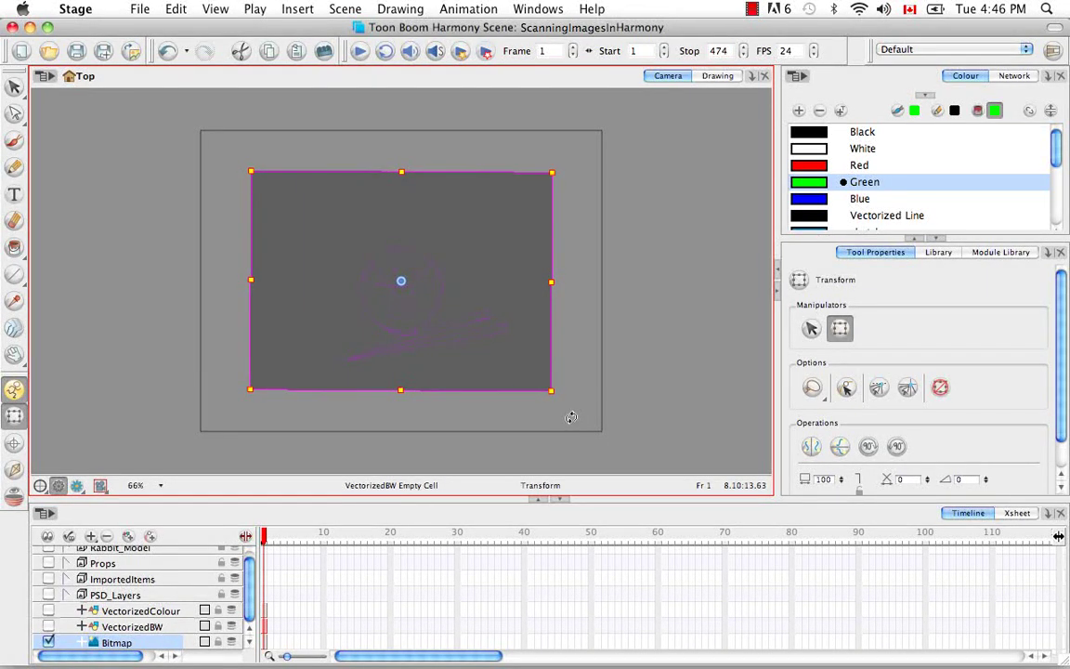
left_click(572, 415)
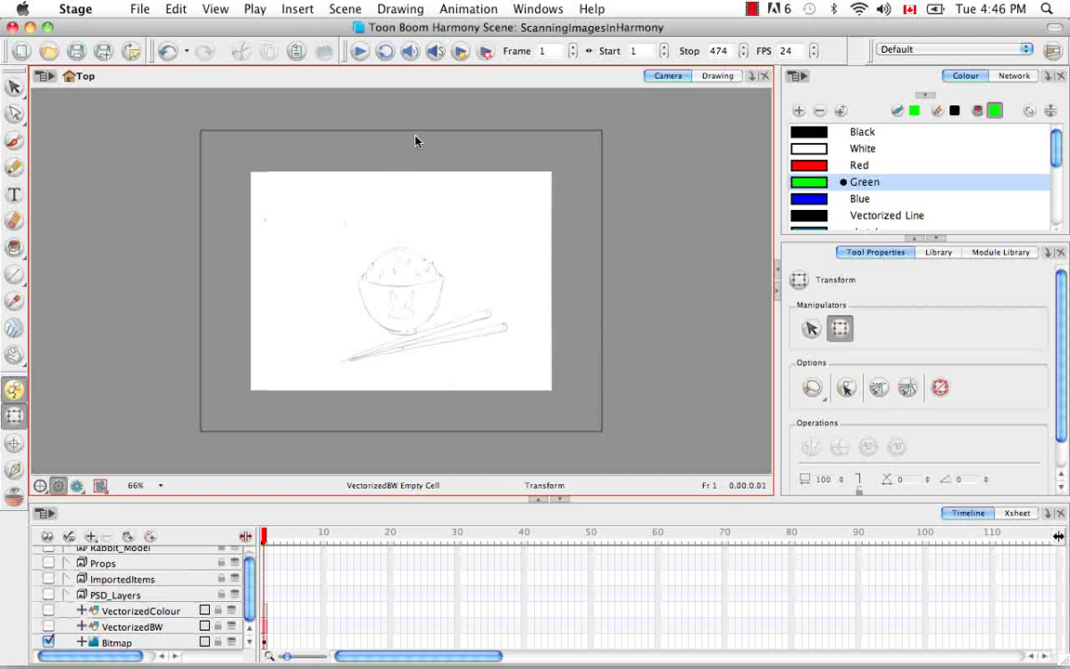